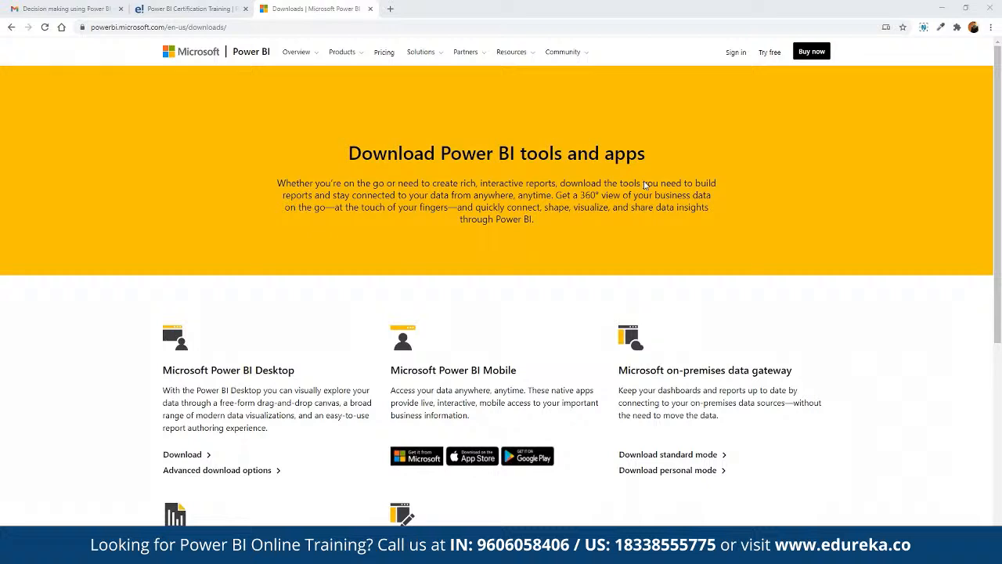
- Find and launch Power BI Desktop on the computer
{"action": "key", "text": "super"}
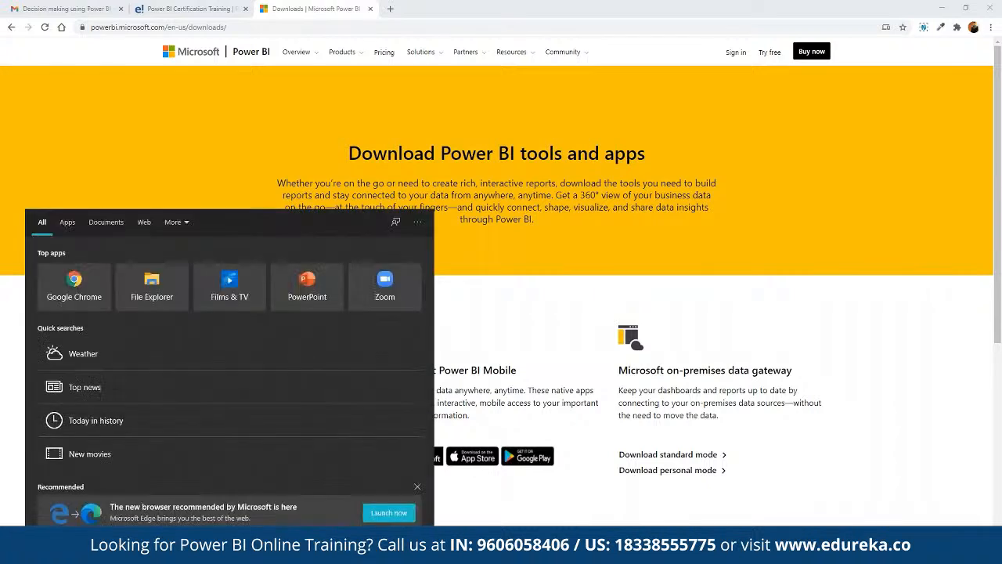
{"action": "type", "text": "power bi"}
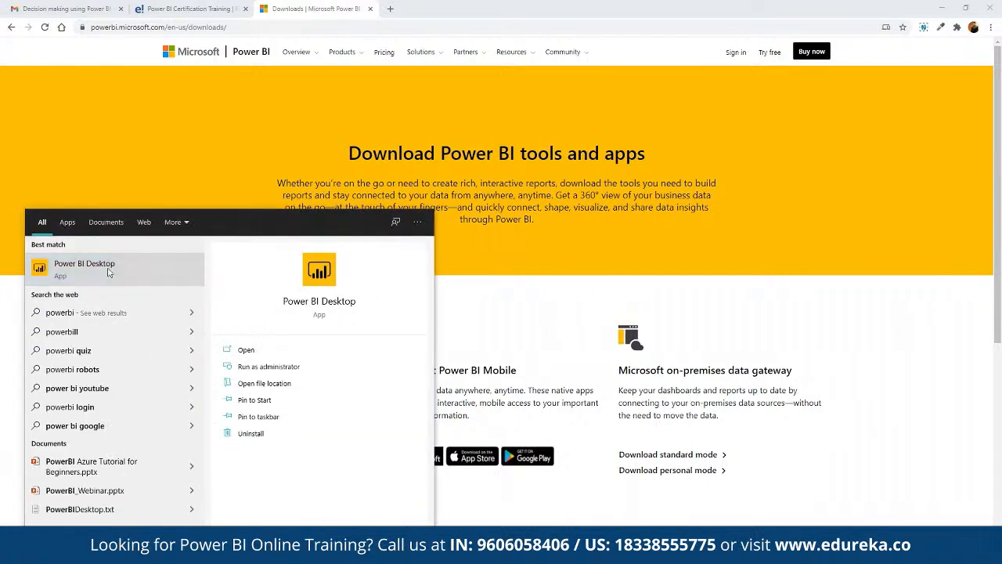
{"action": "left_click", "coordinate": [108, 269]}
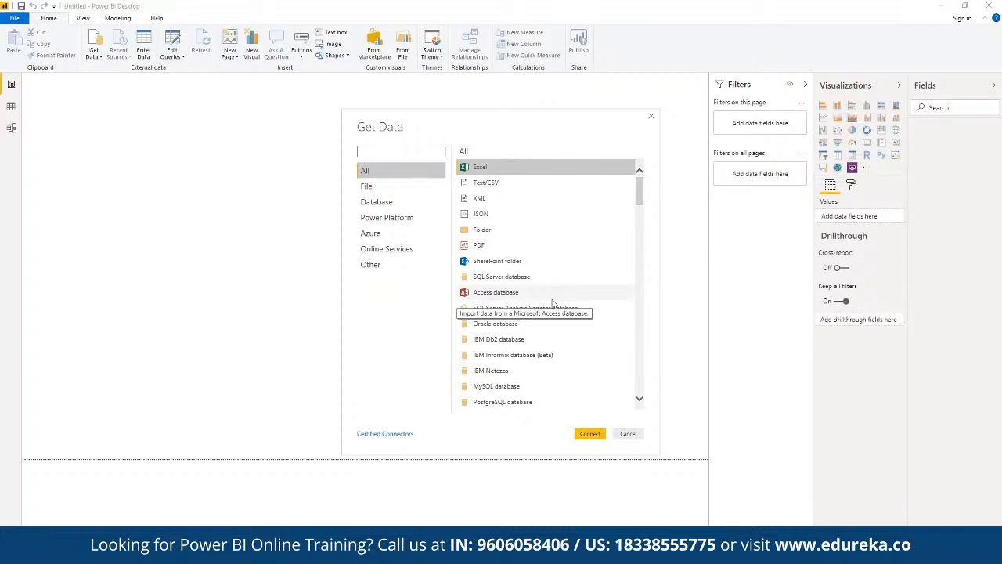
- Examine the available data connectors, covering the full list and the Power Platform, Azure and Online Services categories
{"action": "scroll", "coordinate": [558, 360], "scroll_direction": "down", "scroll_amount": 3}
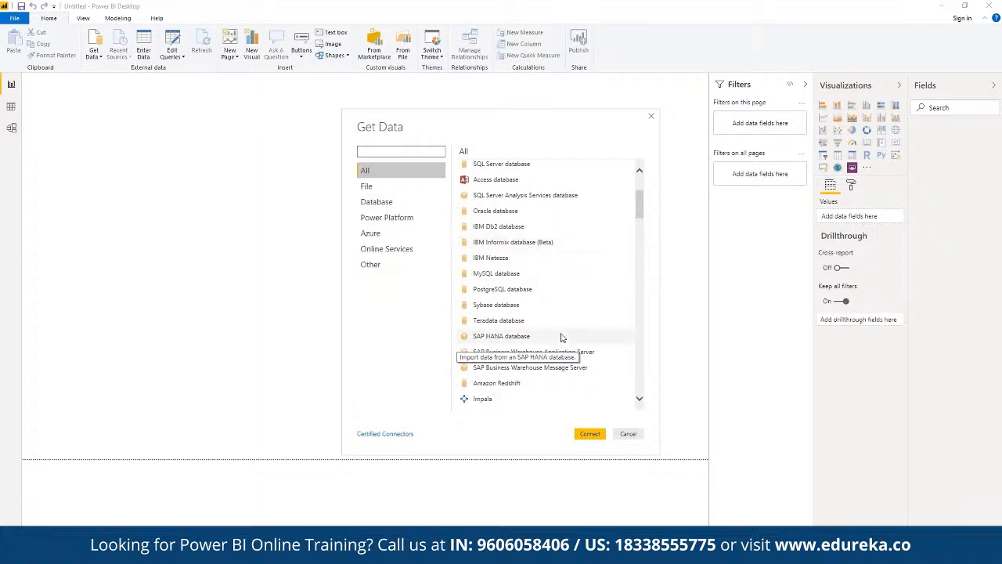
{"action": "scroll", "coordinate": [561, 338], "scroll_direction": "down", "scroll_amount": 4}
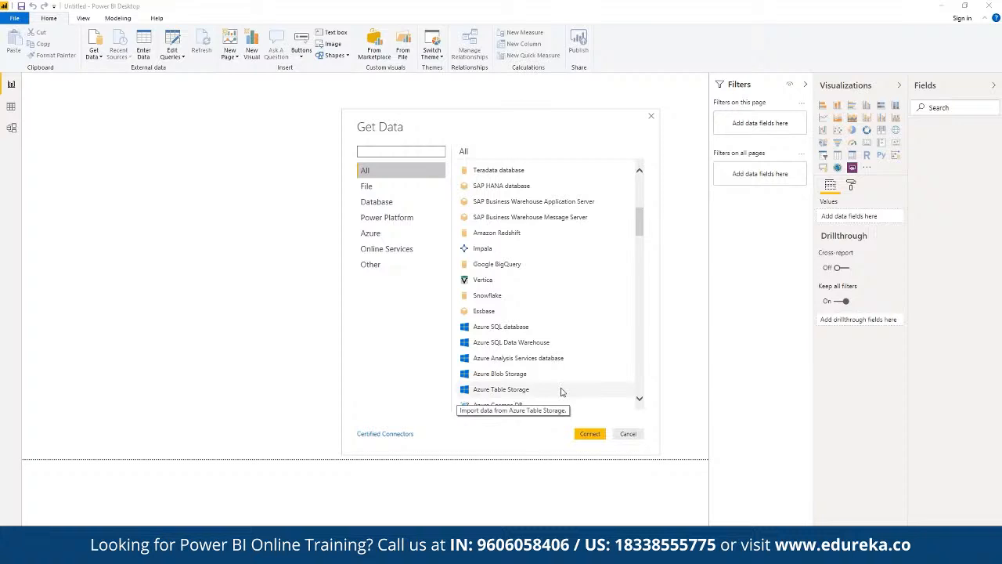
{"action": "scroll", "coordinate": [561, 392], "scroll_direction": "down", "scroll_amount": 1}
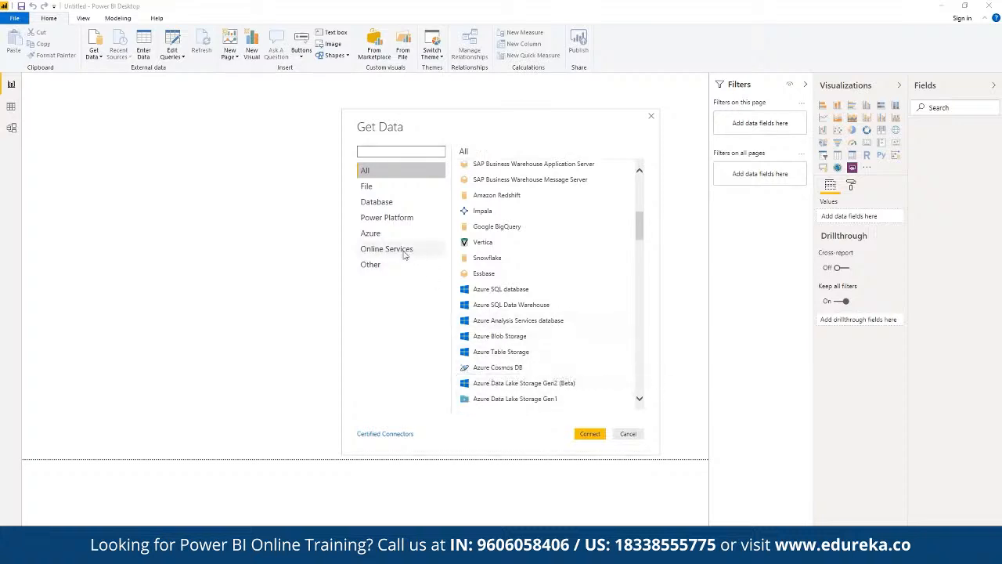
{"action": "left_click", "coordinate": [387, 223]}
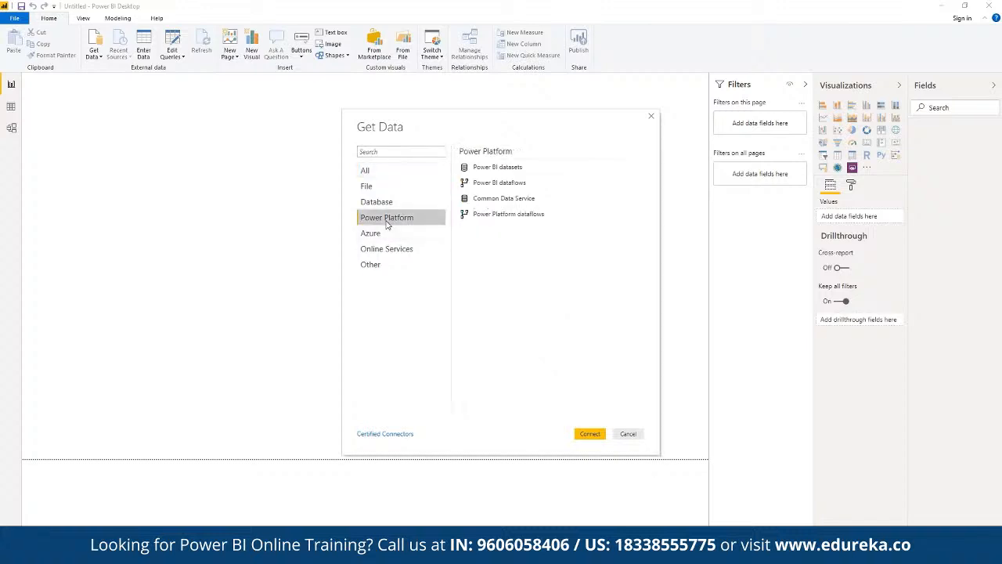
{"action": "left_click", "coordinate": [371, 234]}
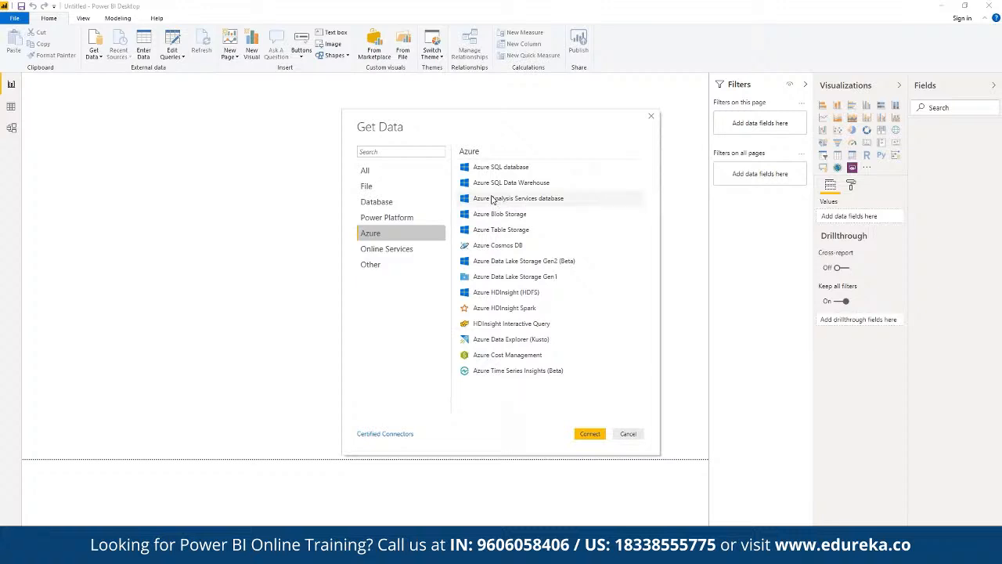
{"action": "left_click", "coordinate": [372, 250]}
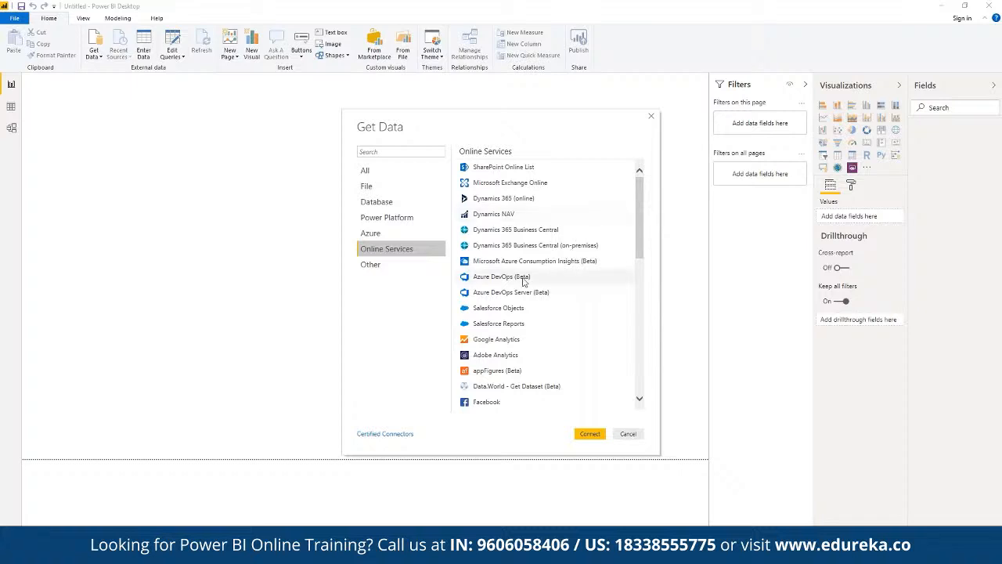
{"action": "scroll", "coordinate": [523, 277], "scroll_direction": "down", "scroll_amount": 5}
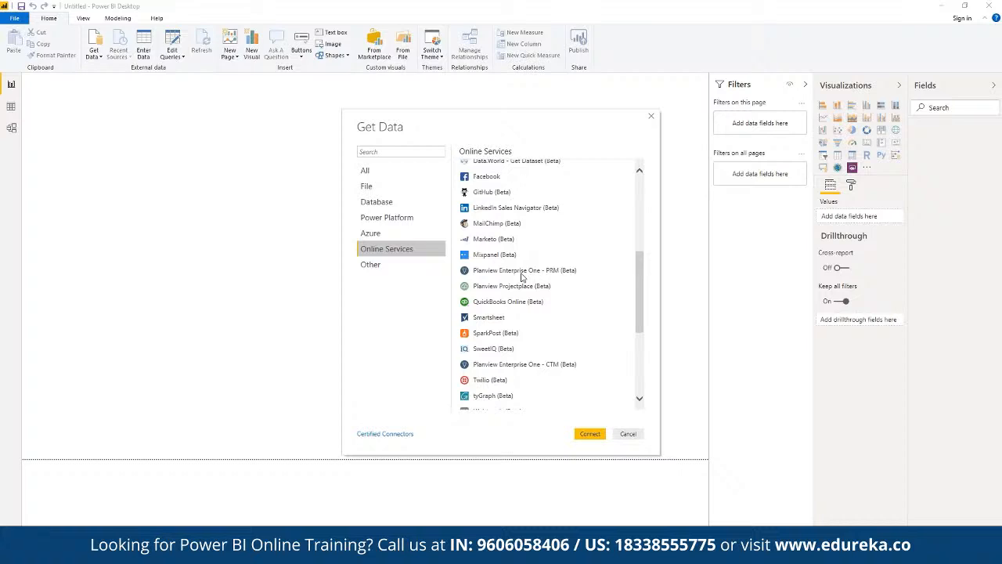
{"action": "scroll", "coordinate": [523, 278], "scroll_direction": "down", "scroll_amount": 4}
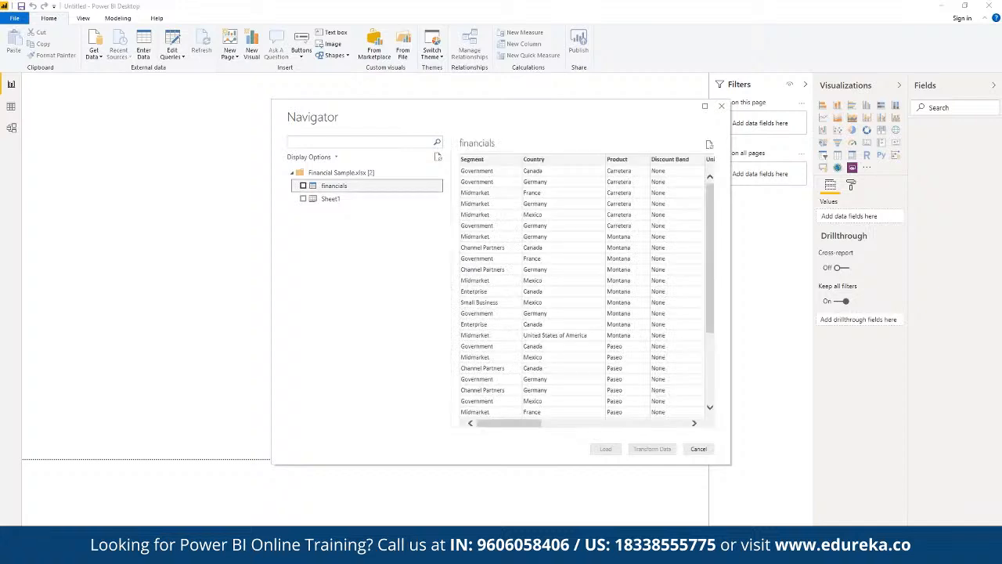
- Compare the previews of Sheet1 and financials in Financial Sample.xlsx, and load only the financials table
{"action": "left_click", "coordinate": [331, 198]}
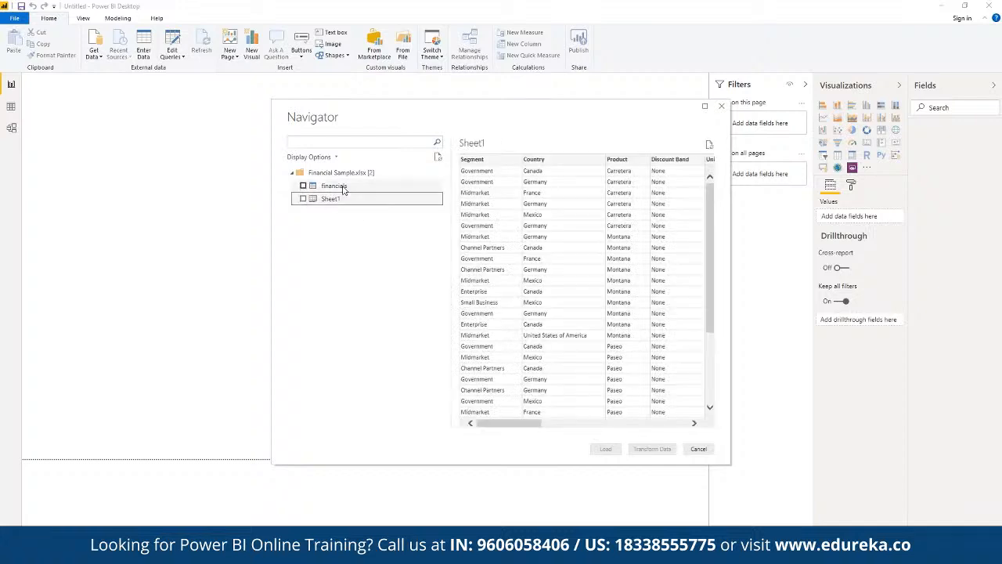
{"action": "left_click", "coordinate": [333, 185]}
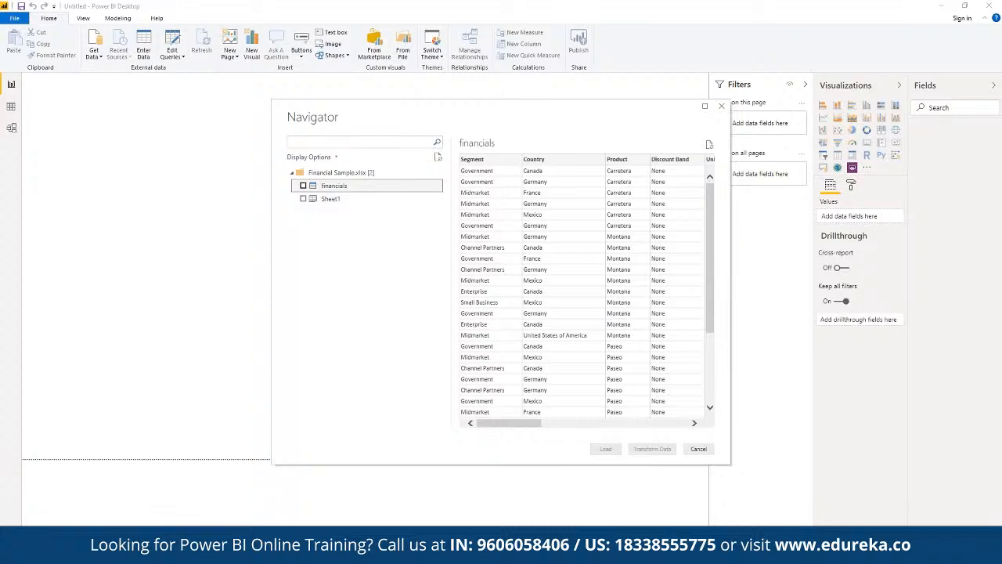
{"action": "left_click", "coordinate": [335, 199]}
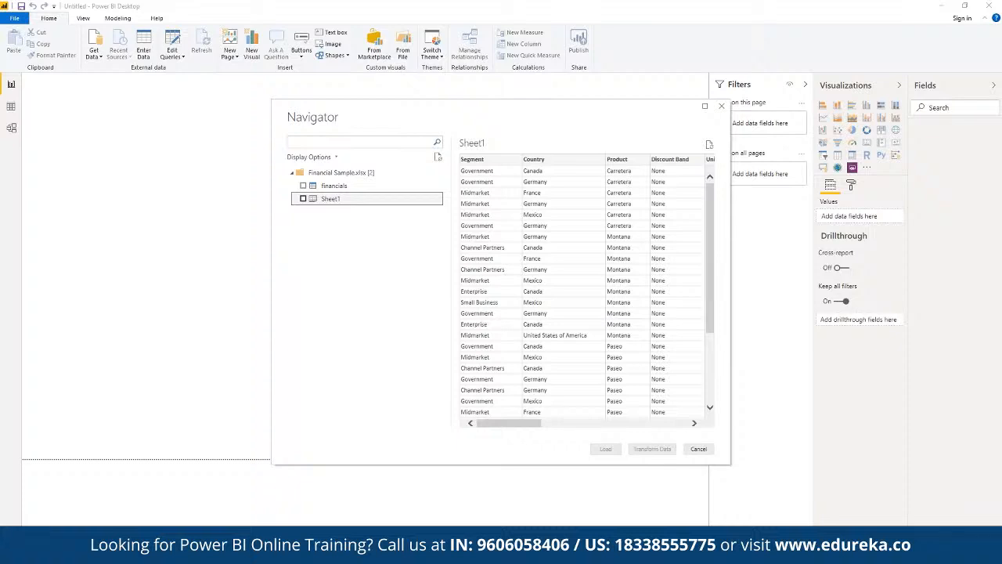
{"action": "left_click", "coordinate": [347, 186]}
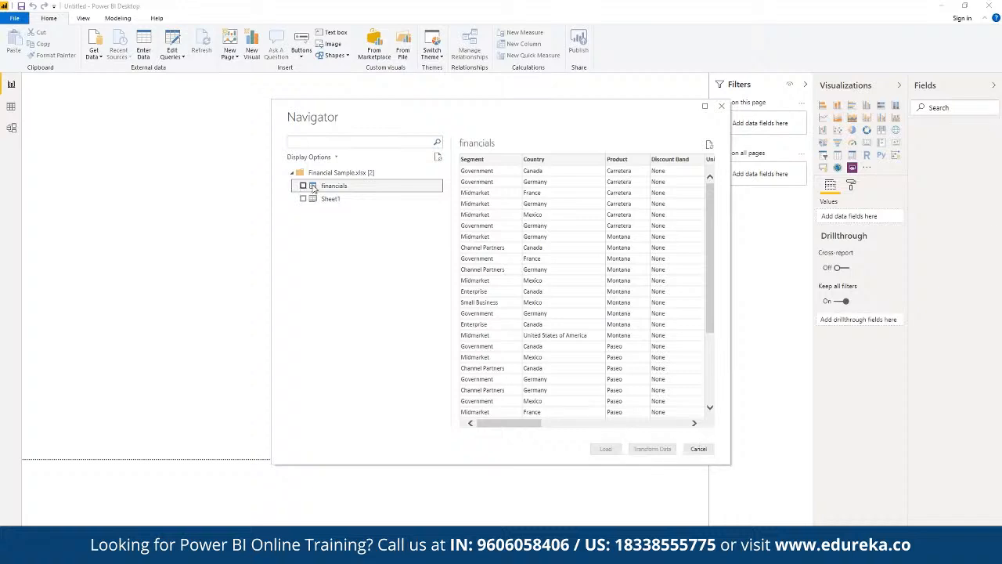
{"action": "left_click", "coordinate": [304, 185]}
{"action": "left_click", "coordinate": [605, 449]}
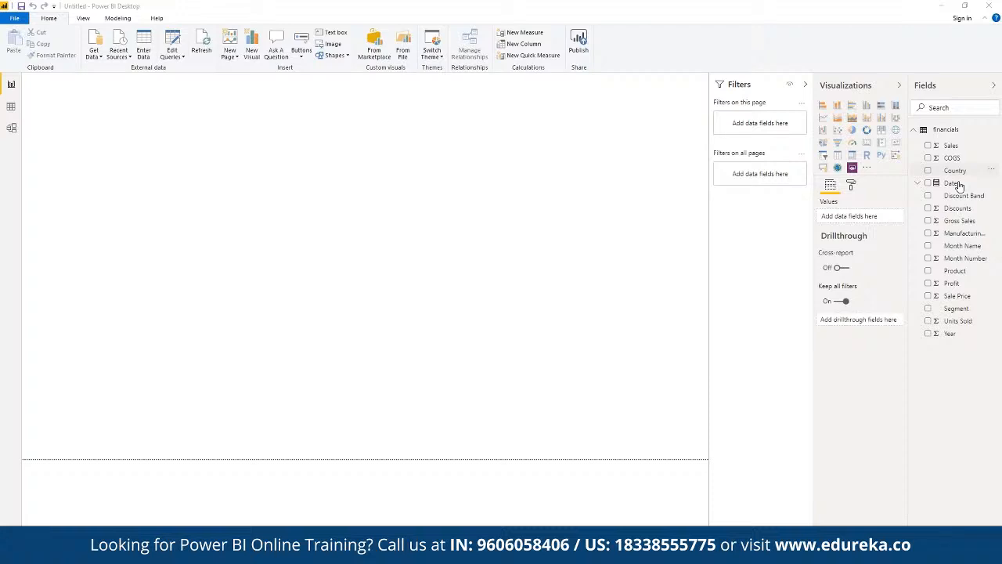
- Create a clustered column chart of Profit by Segment and enlarge it to almost half the report page's width
{"action": "left_click", "coordinate": [928, 273]}
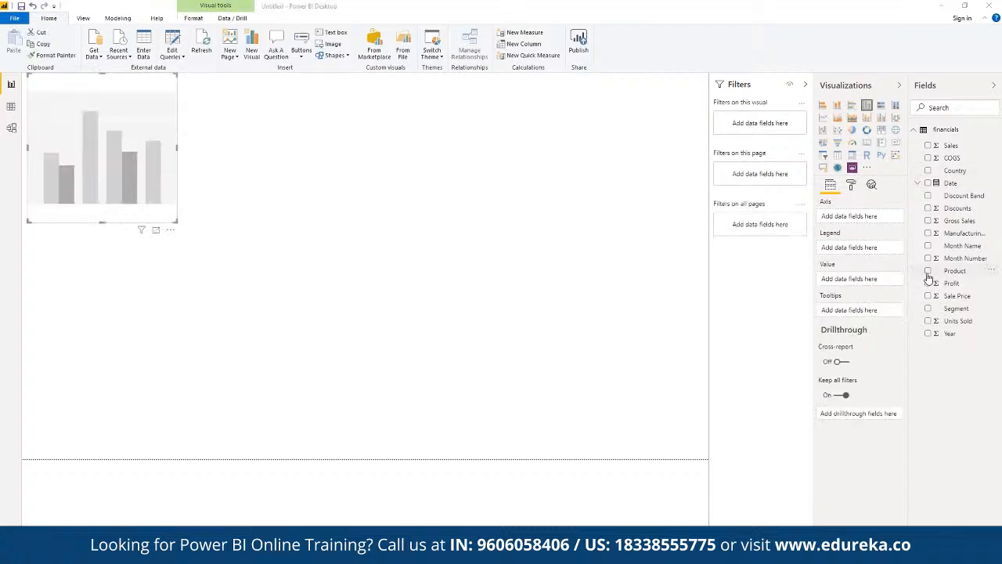
{"action": "left_click", "coordinate": [928, 285]}
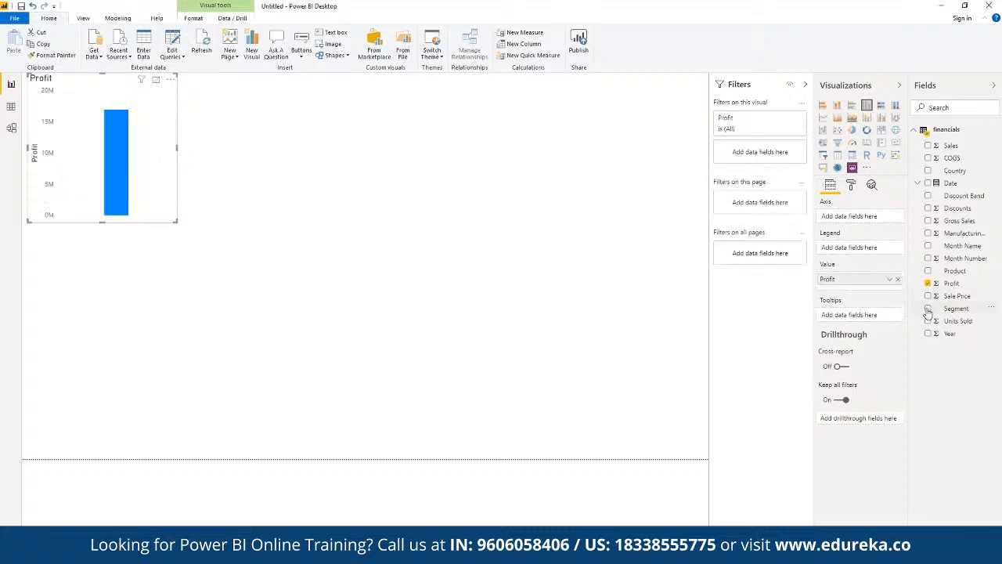
{"action": "left_click", "coordinate": [928, 309]}
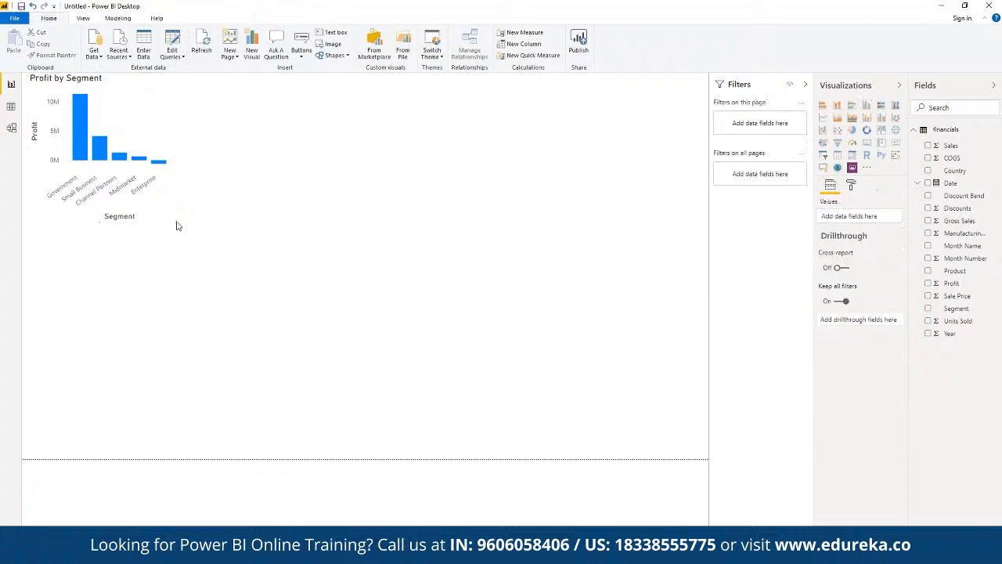
{"action": "left_click_drag", "start_coordinate": [175, 222], "coordinate": [342, 316]}
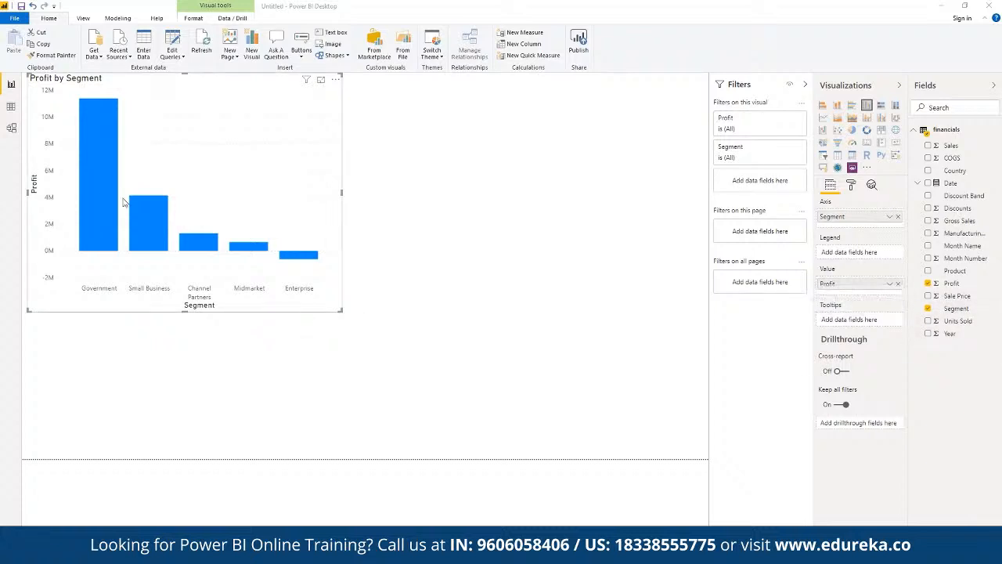
- Add a second column chart of Units Sold below the profit chart, with the Date hierarchy on its axis
{"action": "mouse_move", "coordinate": [106, 183]}
{"action": "left_click", "coordinate": [955, 339]}
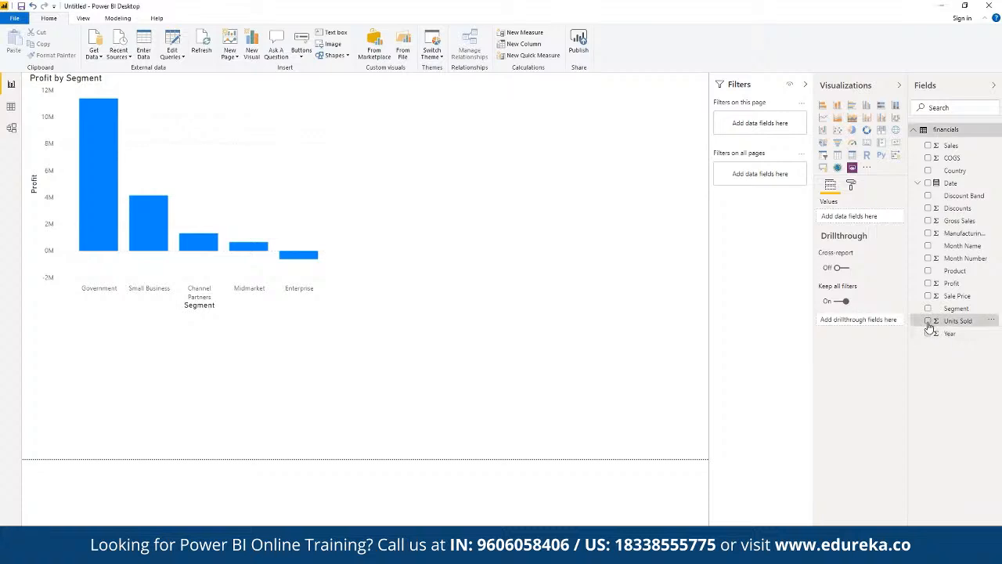
{"action": "left_click", "coordinate": [928, 322]}
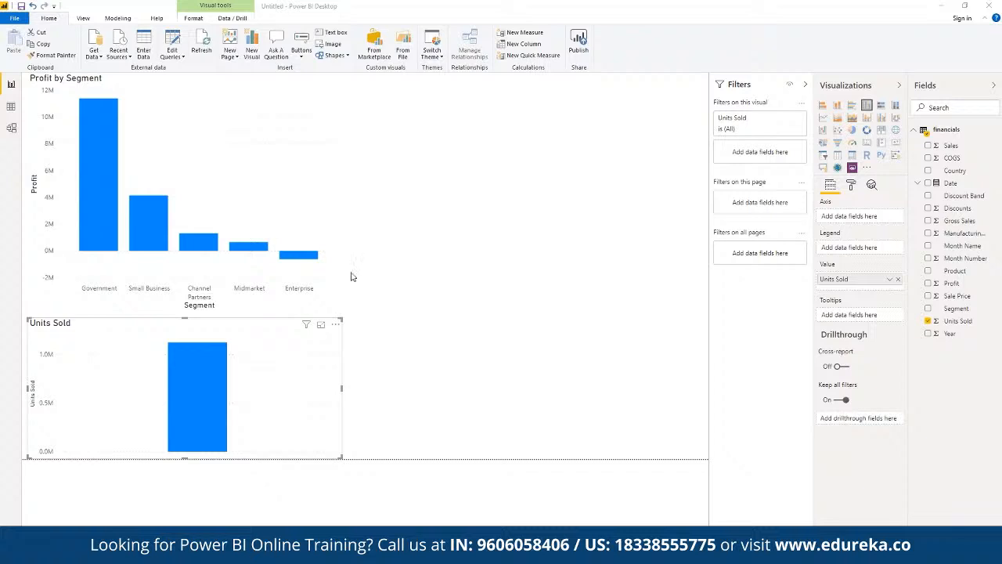
{"action": "left_click_drag", "start_coordinate": [351, 276], "coordinate": [227, 401]}
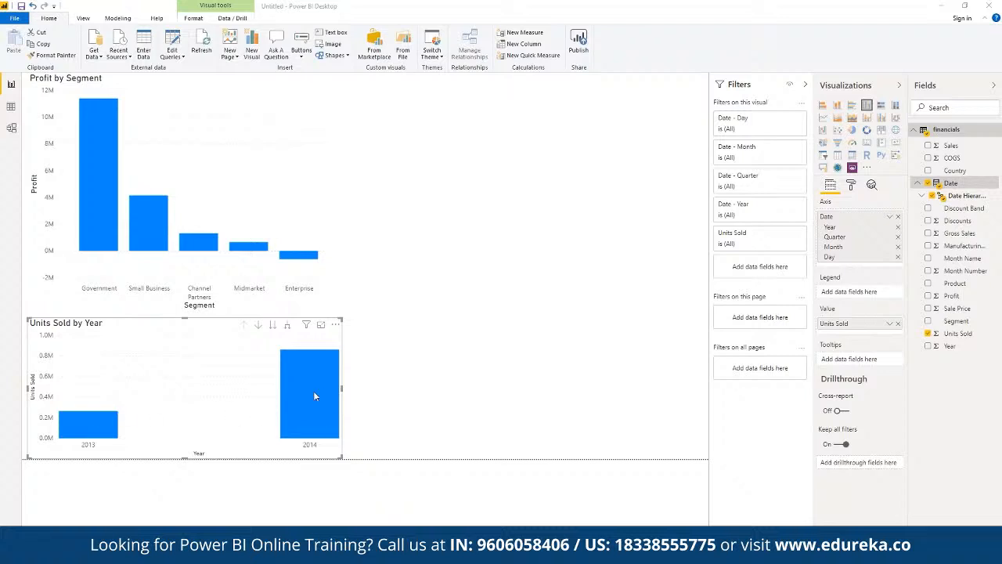
- Filter the Units Sold chart by Date to 01 October, November and December 2014 and 01 September, October and November 2013
{"action": "mouse_move", "coordinate": [307, 327]}
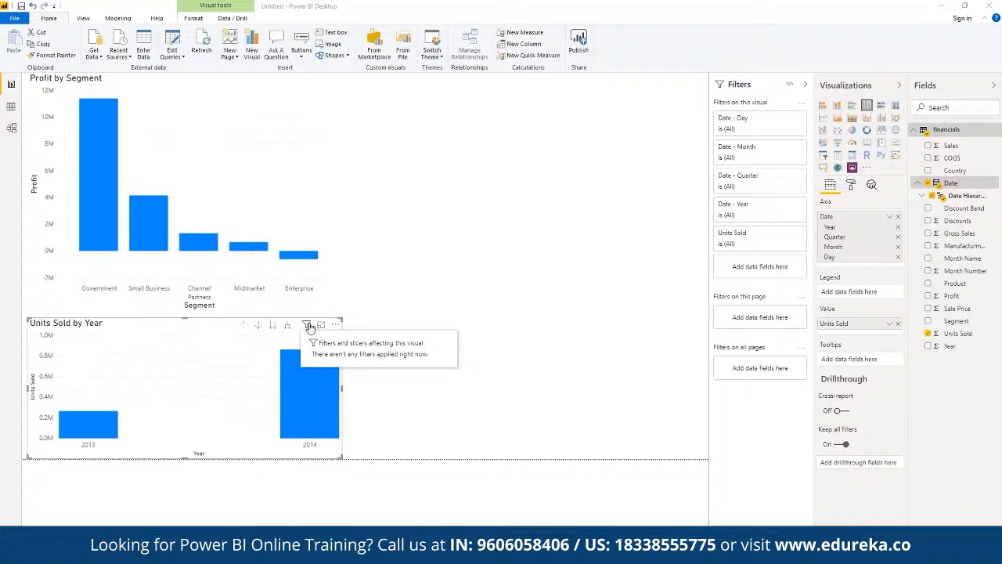
{"action": "left_click", "coordinate": [310, 326]}
{"action": "left_click", "coordinate": [322, 343]}
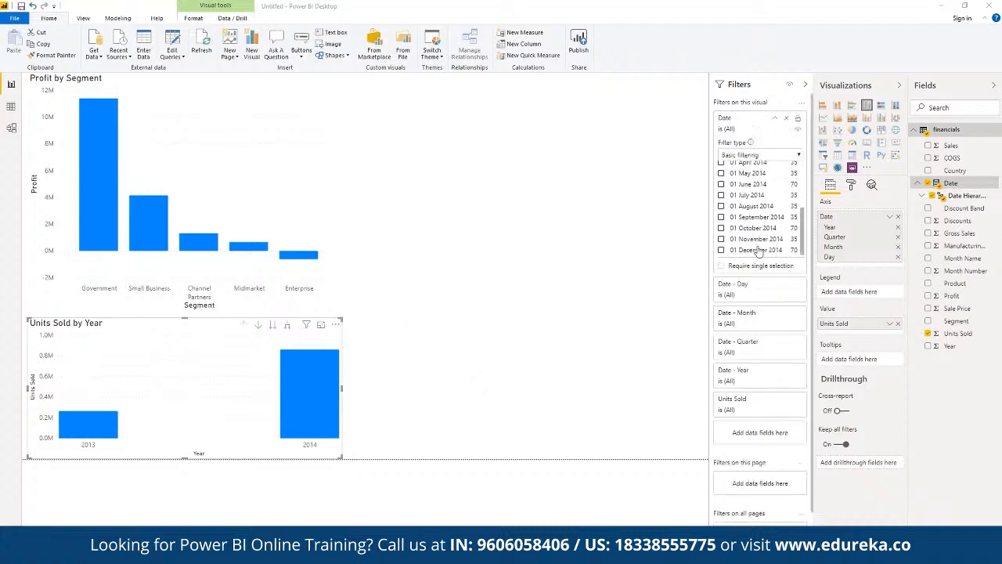
{"action": "scroll", "coordinate": [757, 248], "scroll_direction": "up", "scroll_amount": 3}
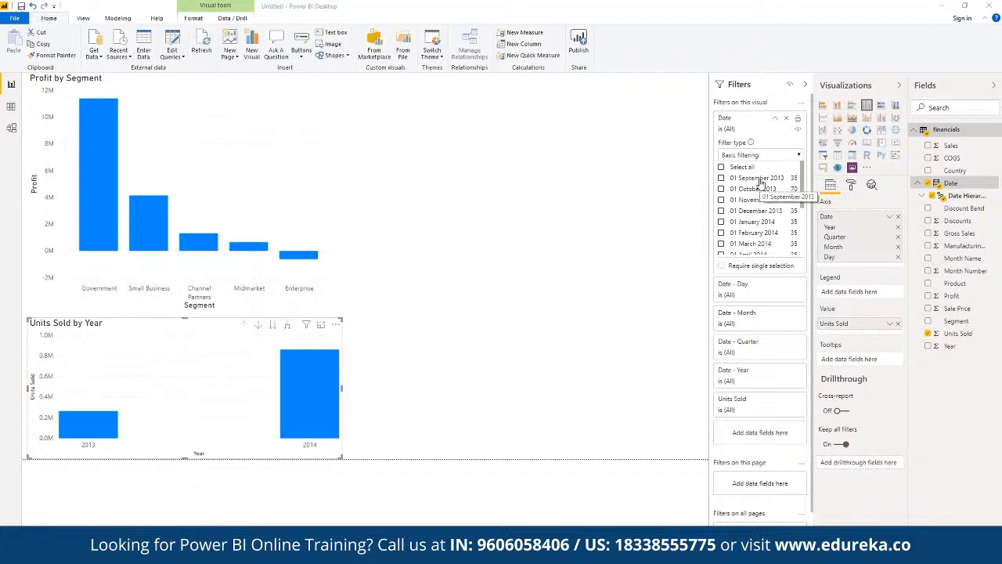
{"action": "scroll", "coordinate": [756, 227], "scroll_direction": "down", "scroll_amount": 3}
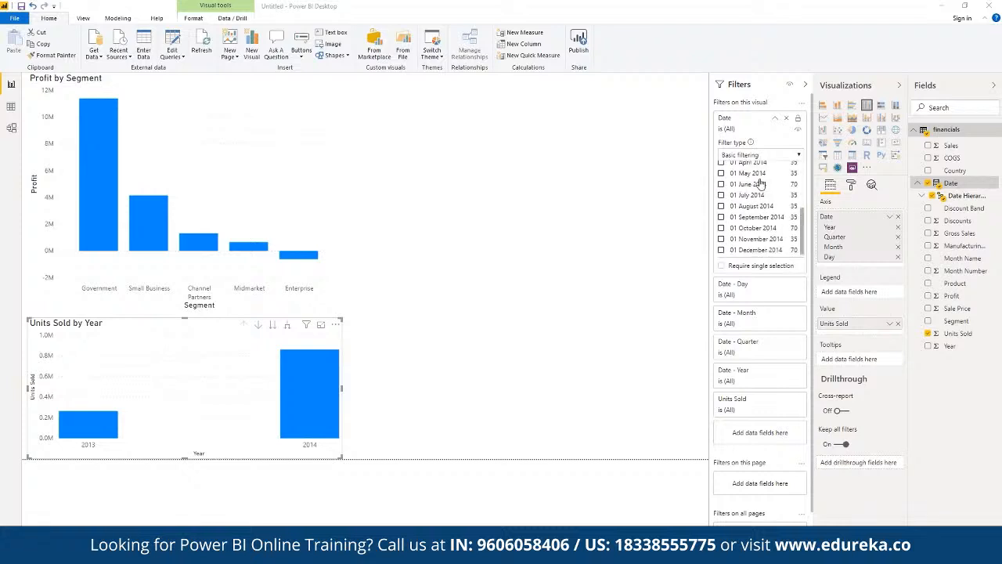
{"action": "left_click", "coordinate": [752, 250]}
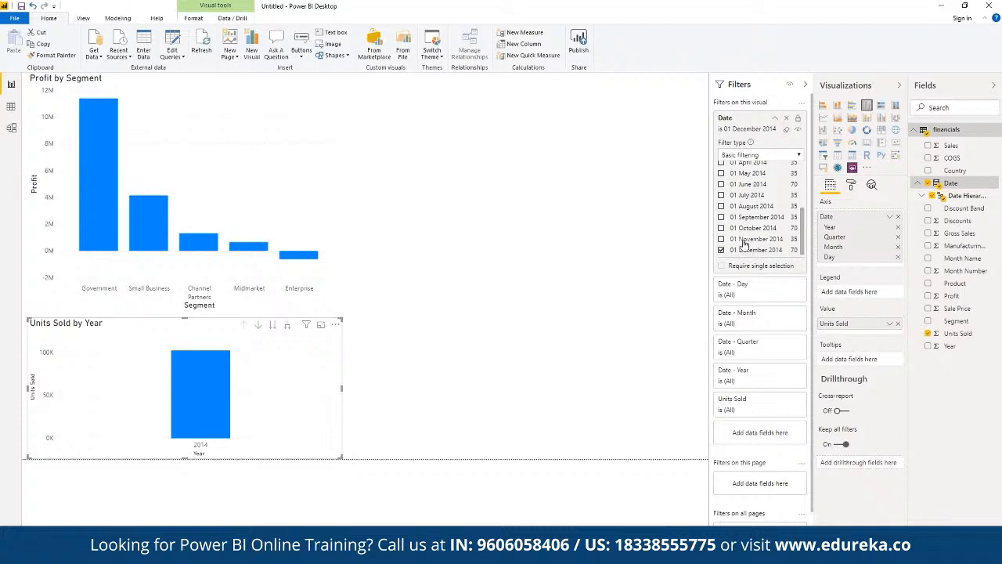
{"action": "left_click", "coordinate": [748, 239]}
{"action": "left_click", "coordinate": [747, 229]}
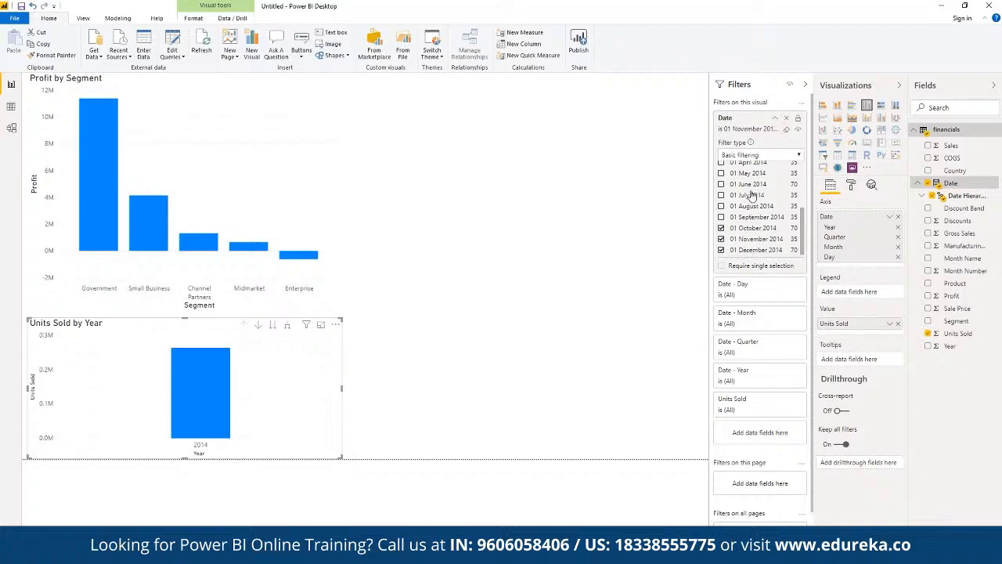
{"action": "scroll", "coordinate": [752, 187], "scroll_direction": "up", "scroll_amount": 3}
{"action": "left_click", "coordinate": [751, 200]}
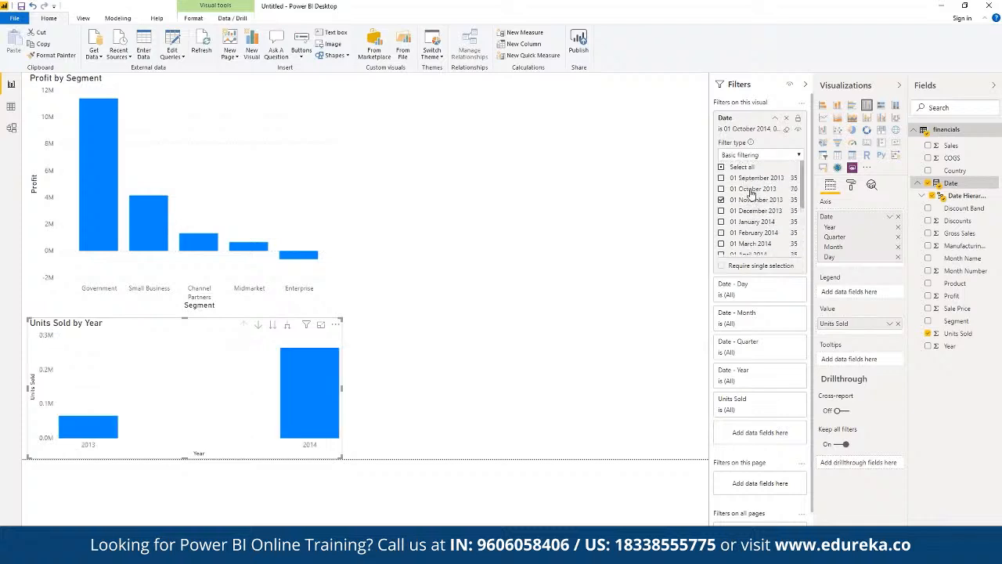
{"action": "left_click", "coordinate": [750, 190]}
{"action": "left_click", "coordinate": [754, 179]}
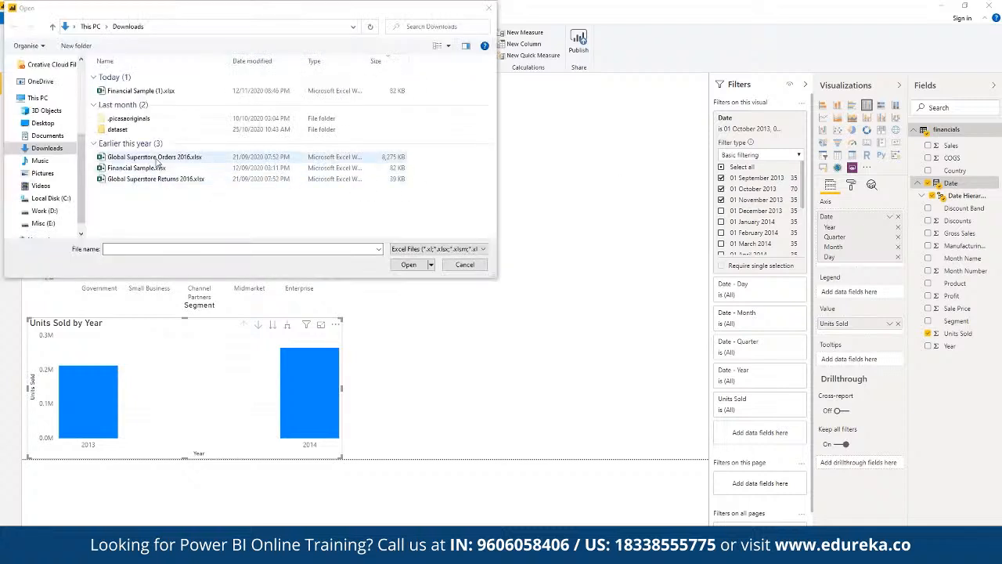
- Load the Orders sheet from the Global Superstore Orders 2016.xlsx workbook in Downloads
{"action": "left_click", "coordinate": [156, 159]}
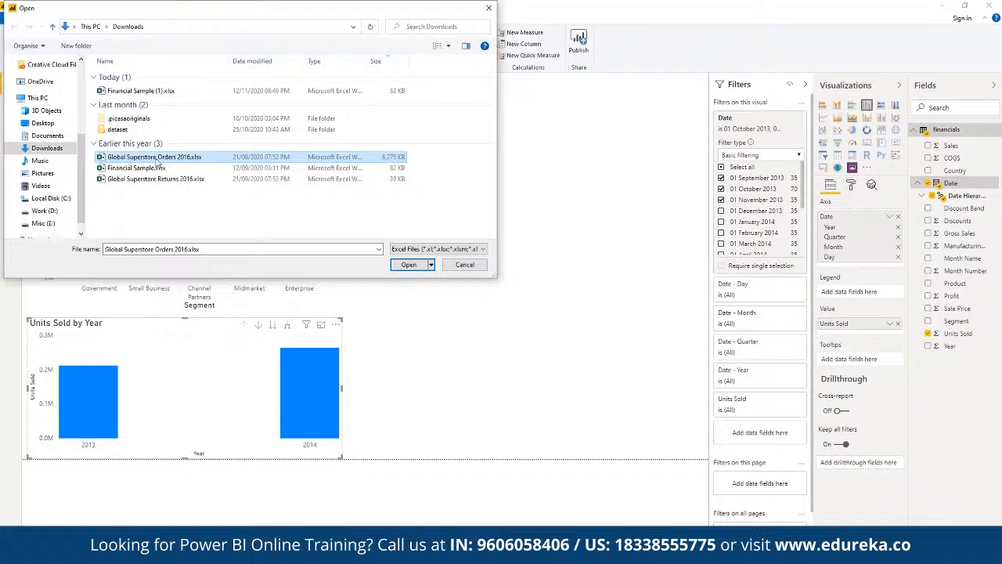
{"action": "left_click", "coordinate": [408, 267]}
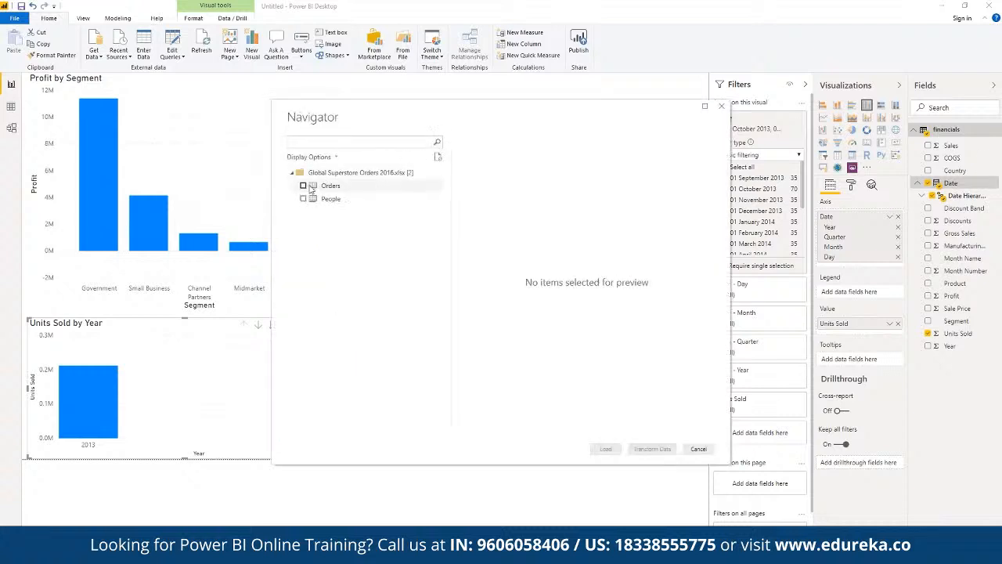
{"action": "left_click", "coordinate": [303, 186]}
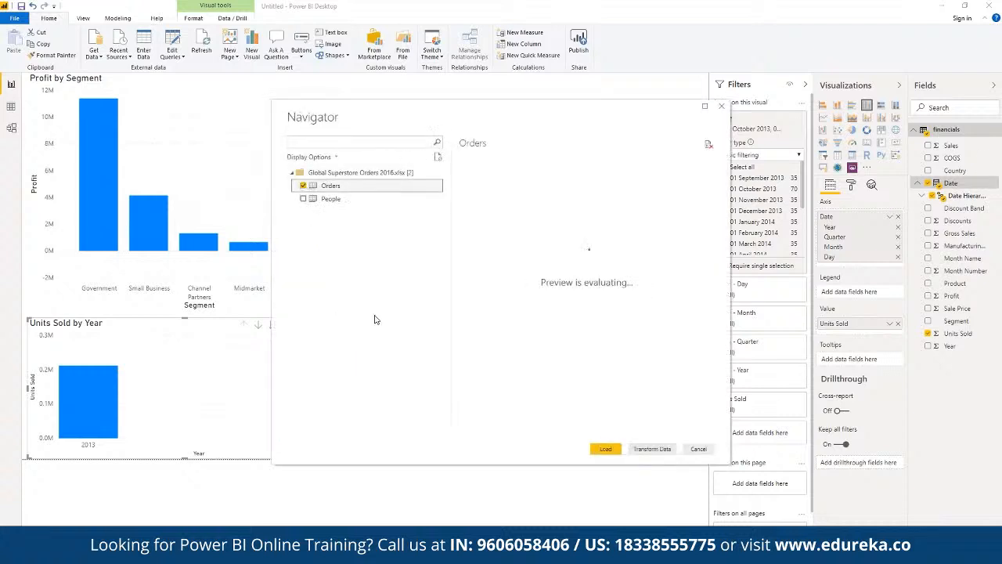
{"action": "left_click", "coordinate": [605, 447]}
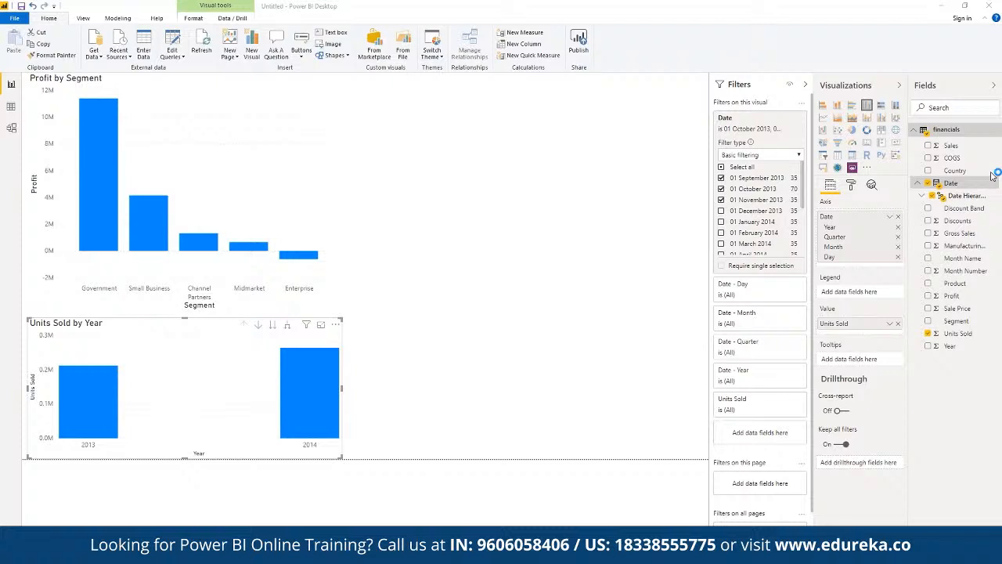
- Examine the rows and columns of the financials and Orders tables in the data view
{"action": "left_click", "coordinate": [11, 106]}
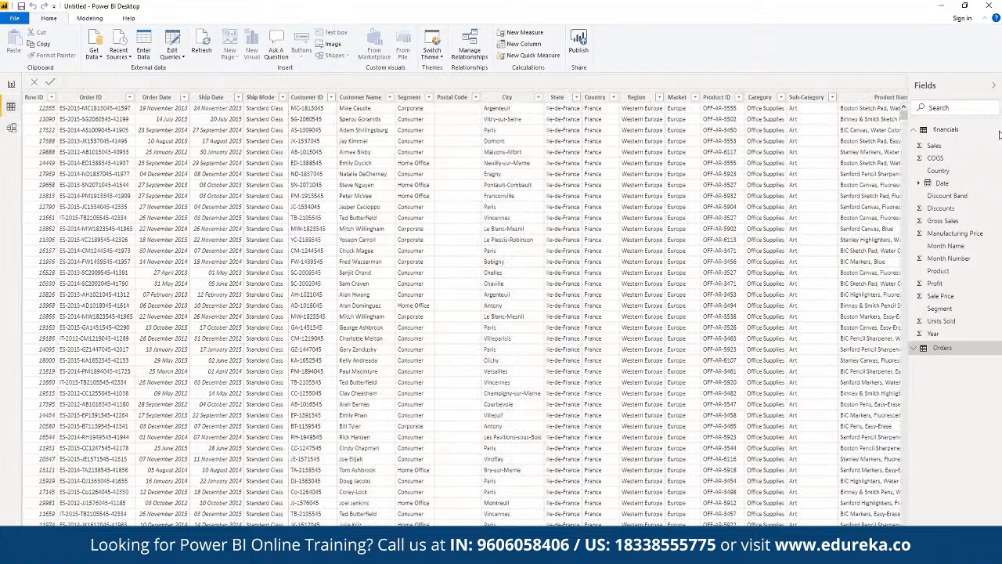
{"action": "left_click", "coordinate": [913, 130]}
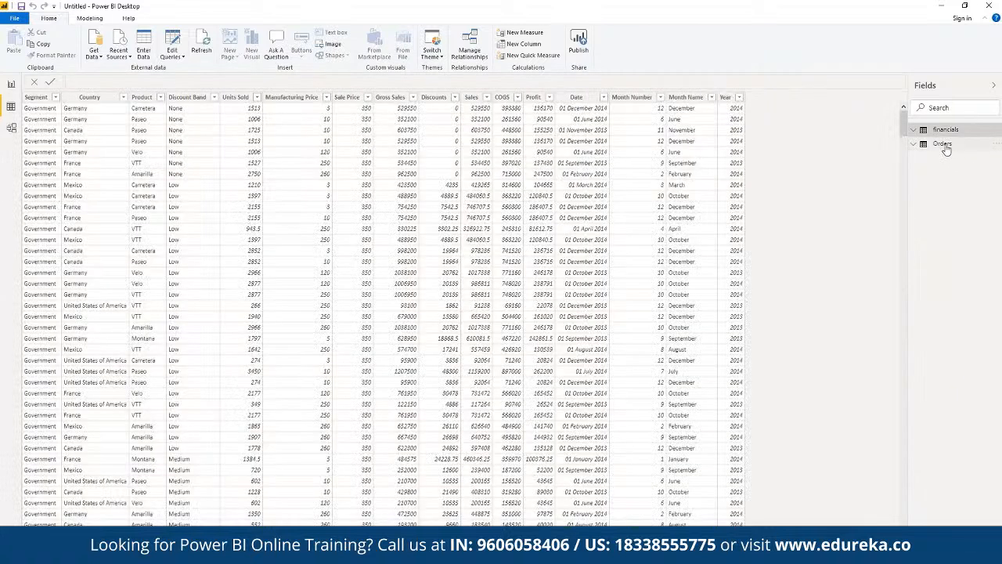
{"action": "left_click", "coordinate": [943, 144]}
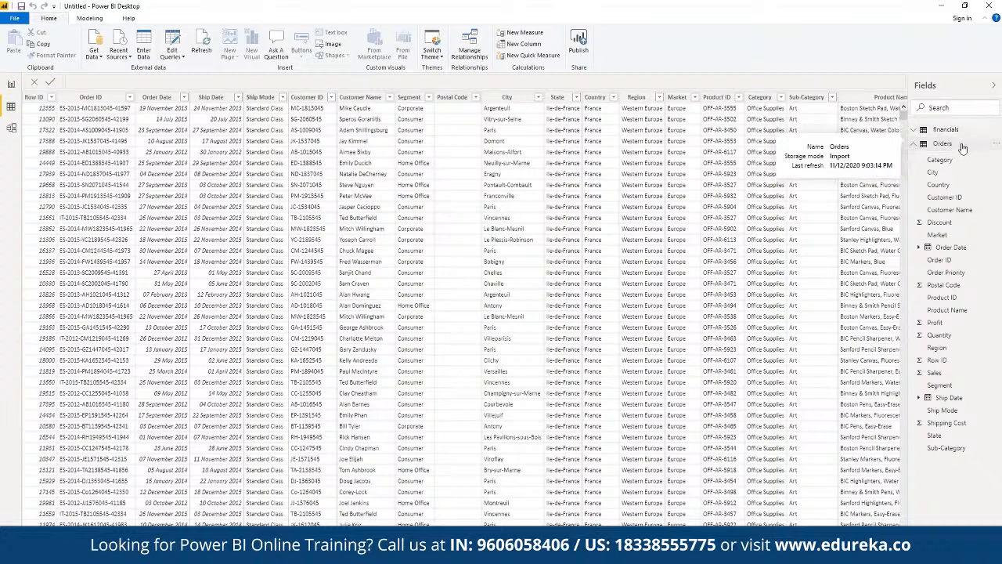
{"action": "left_click", "coordinate": [963, 149]}
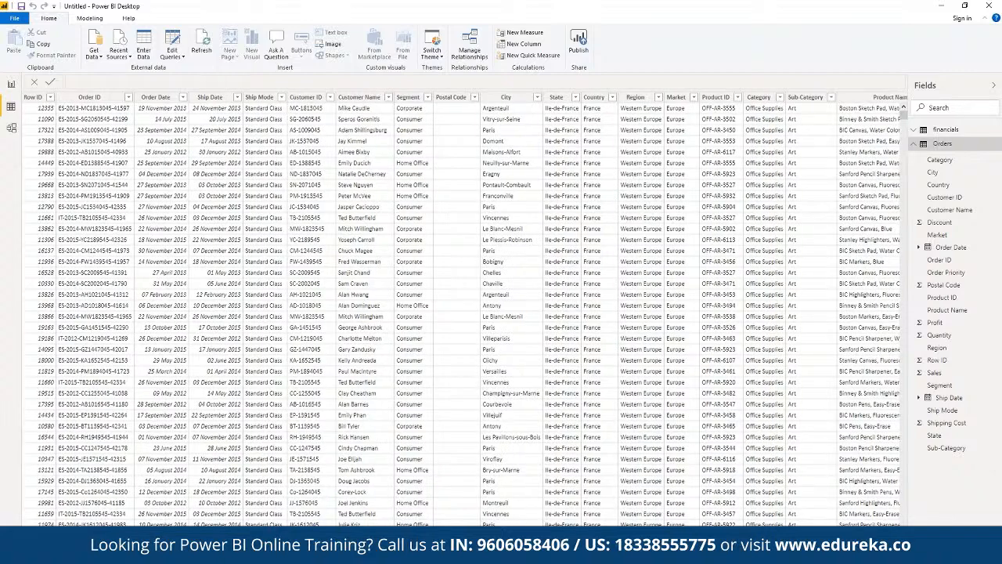
{"action": "scroll", "coordinate": [454, 313], "scroll_direction": "right", "scroll_amount": 5}
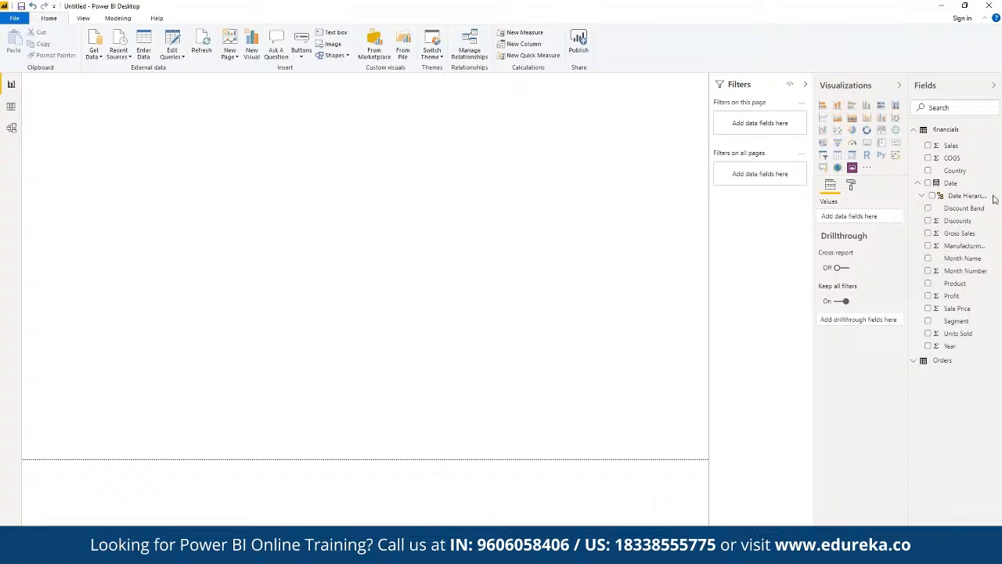
- On an empty report page, create a column chart of Profit by Order Date from the Orders table and enlarge it to about half the page's width
{"action": "left_click", "coordinate": [914, 130]}
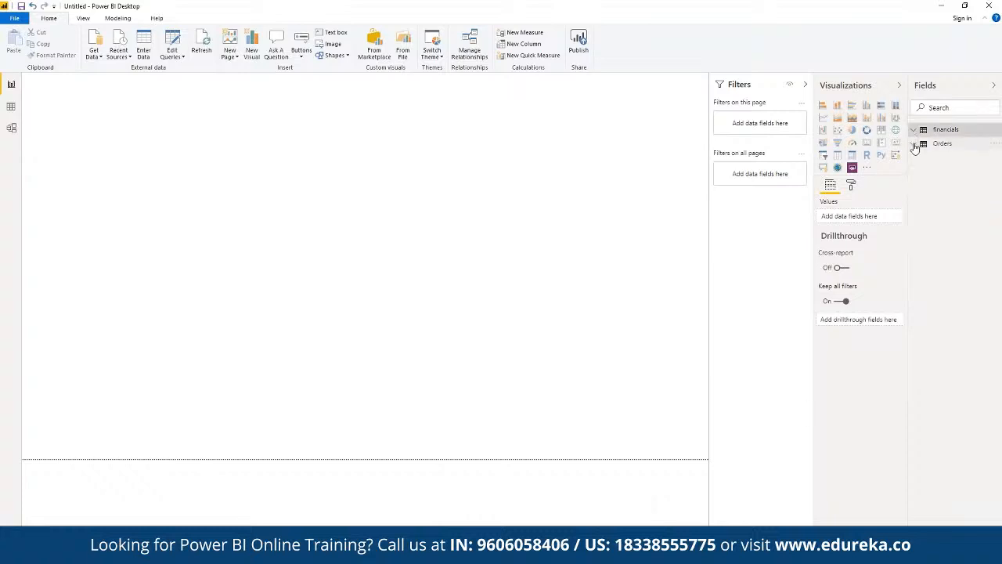
{"action": "left_click", "coordinate": [913, 145]}
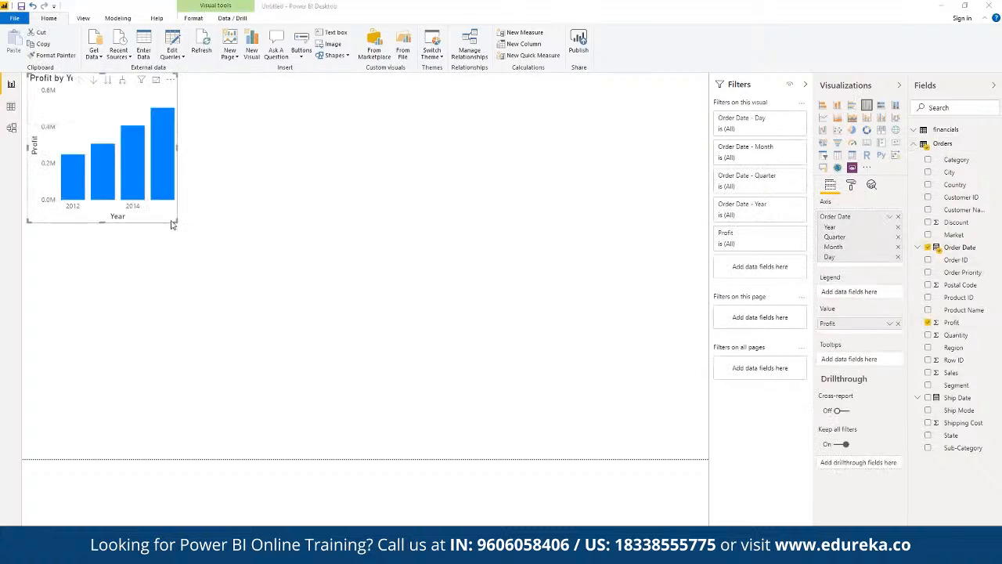
{"action": "left_click_drag", "start_coordinate": [173, 223], "coordinate": [396, 338]}
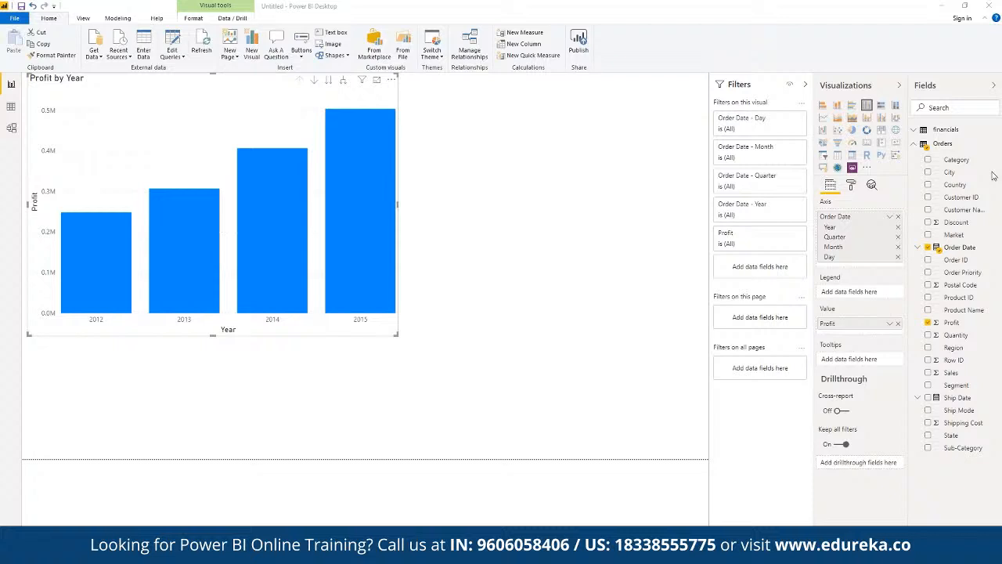
- Convert the profit chart to a line chart and remove Year and Quarter from its Order Date axis
{"action": "left_click", "coordinate": [823, 117]}
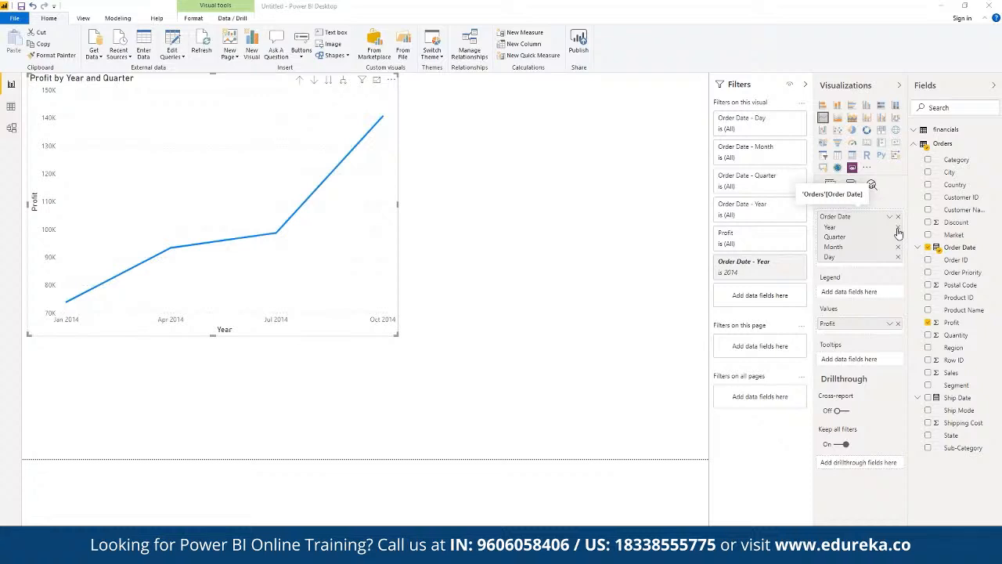
{"action": "left_click", "coordinate": [898, 227]}
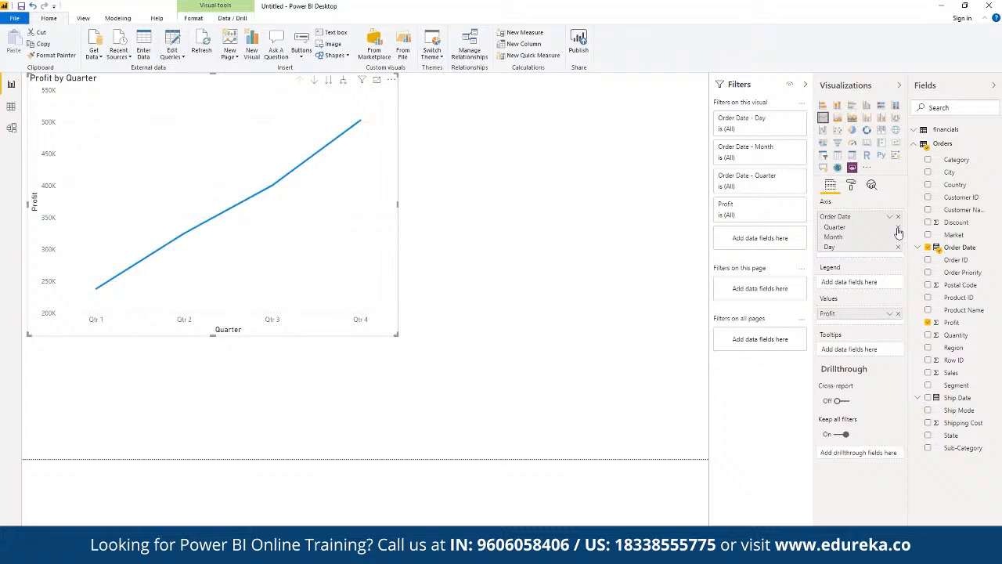
{"action": "left_click", "coordinate": [898, 228]}
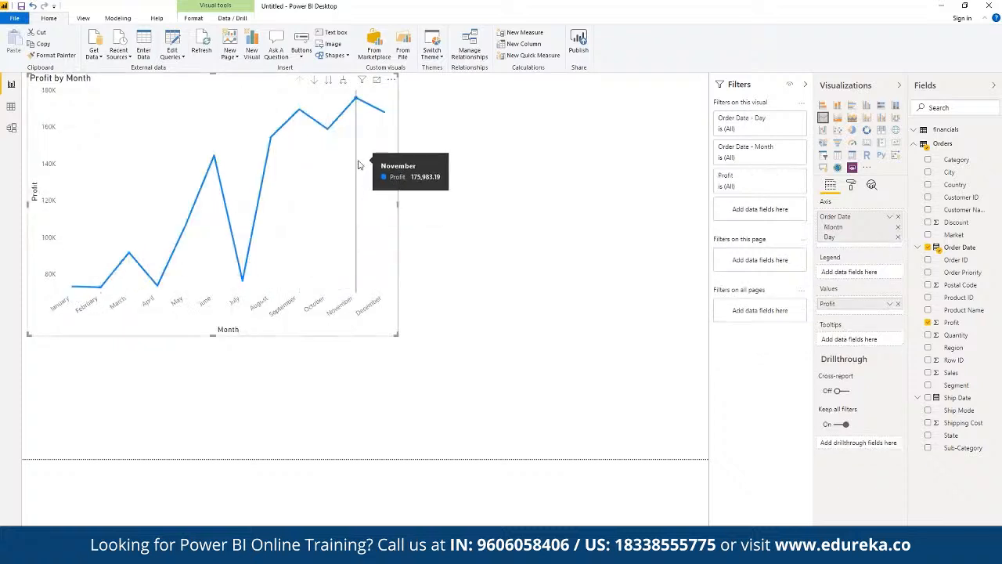
{"action": "left_click", "coordinate": [996, 174]}
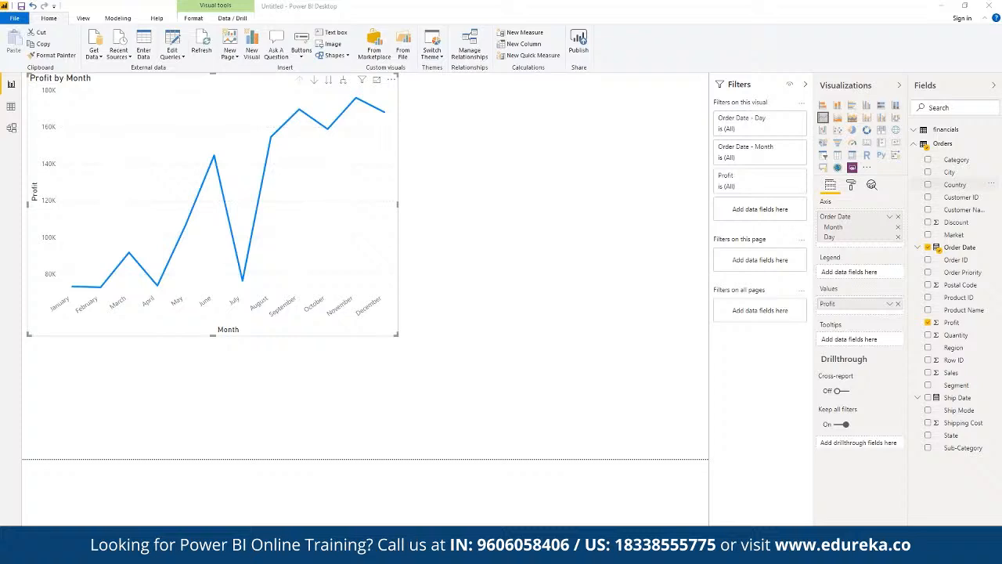
{"action": "left_click", "coordinate": [548, 219]}
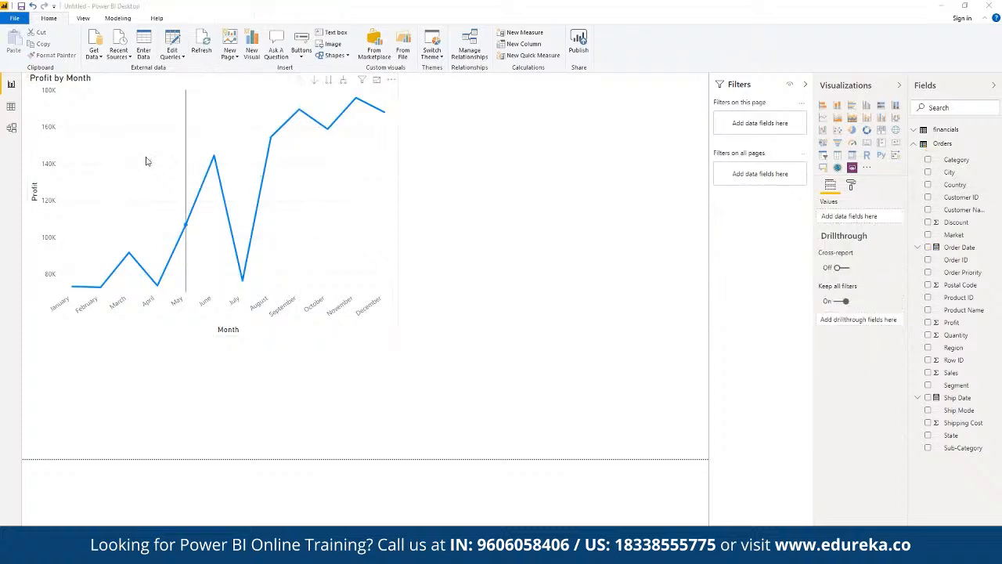
- Run the Explain the decrease analysis on the July drop in the Profit by Month line chart
{"action": "right_click", "coordinate": [237, 167]}
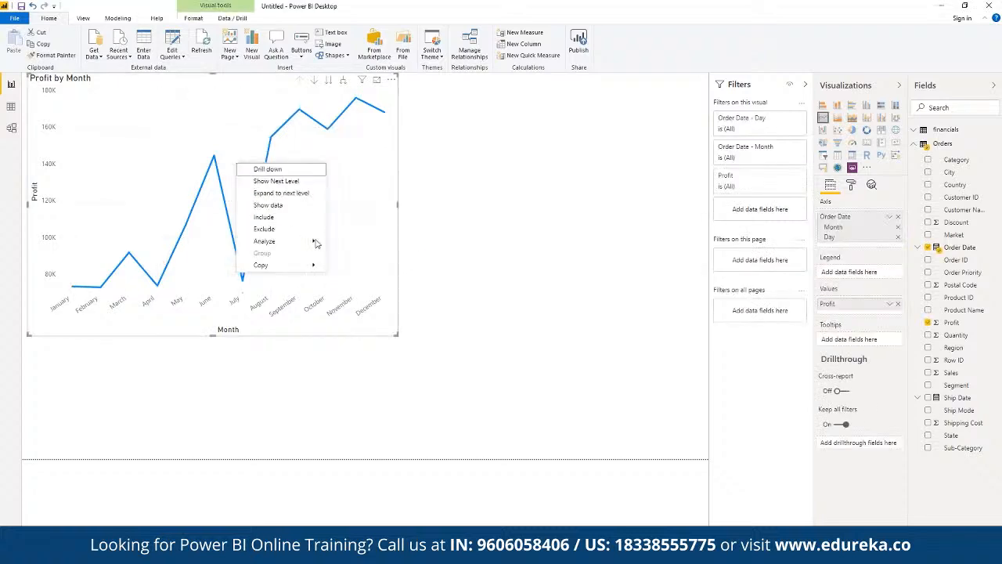
{"action": "mouse_move", "coordinate": [307, 245]}
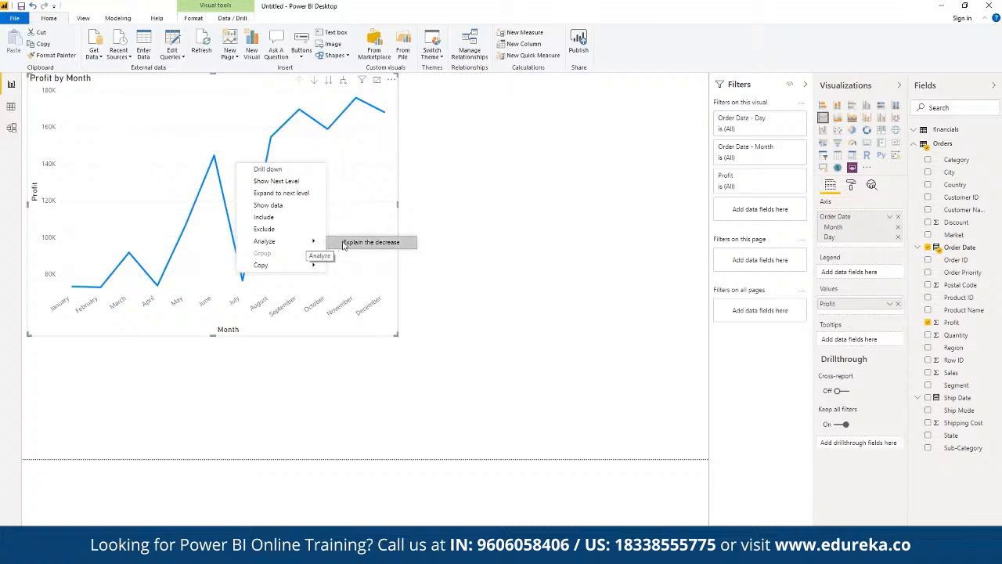
{"action": "left_click", "coordinate": [343, 244]}
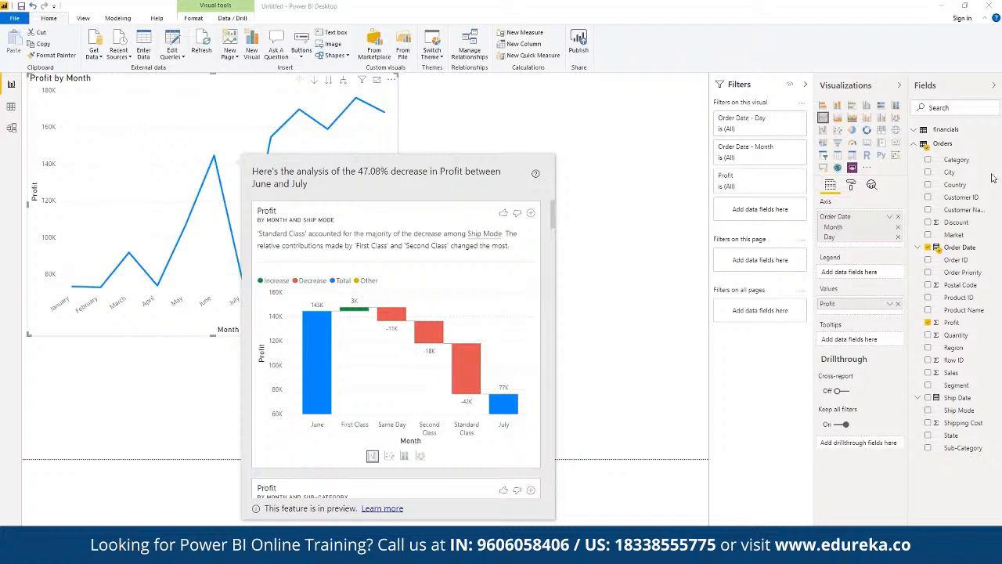
- Examine the June-to-July profit decrease analysis by ship mode, sub-category, region, market, segment, country and state
{"action": "scroll", "coordinate": [441, 392], "scroll_direction": "down", "scroll_amount": 3}
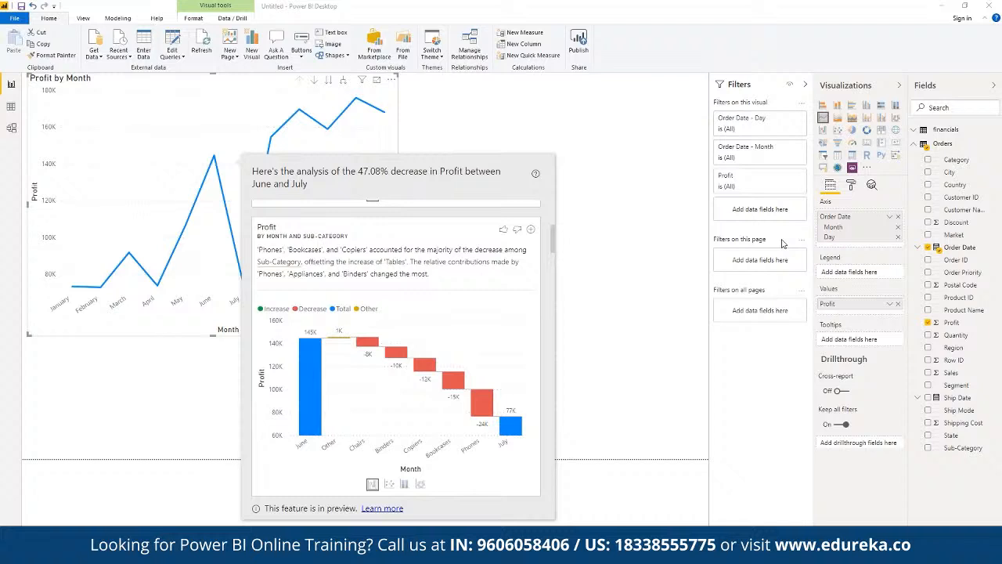
{"action": "scroll", "coordinate": [438, 352], "scroll_direction": "down", "scroll_amount": 3}
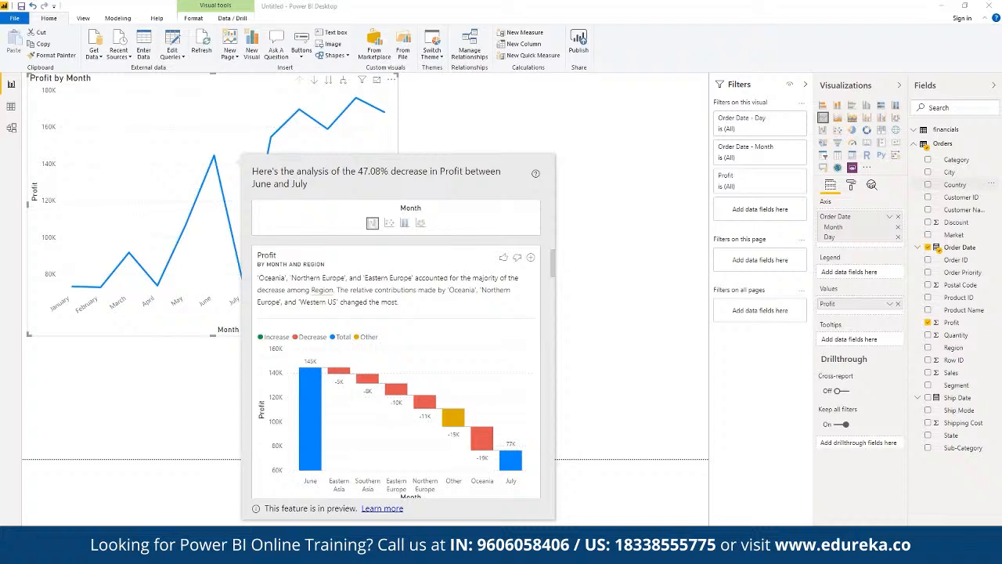
{"action": "scroll", "coordinate": [396, 348], "scroll_direction": "down", "scroll_amount": 4}
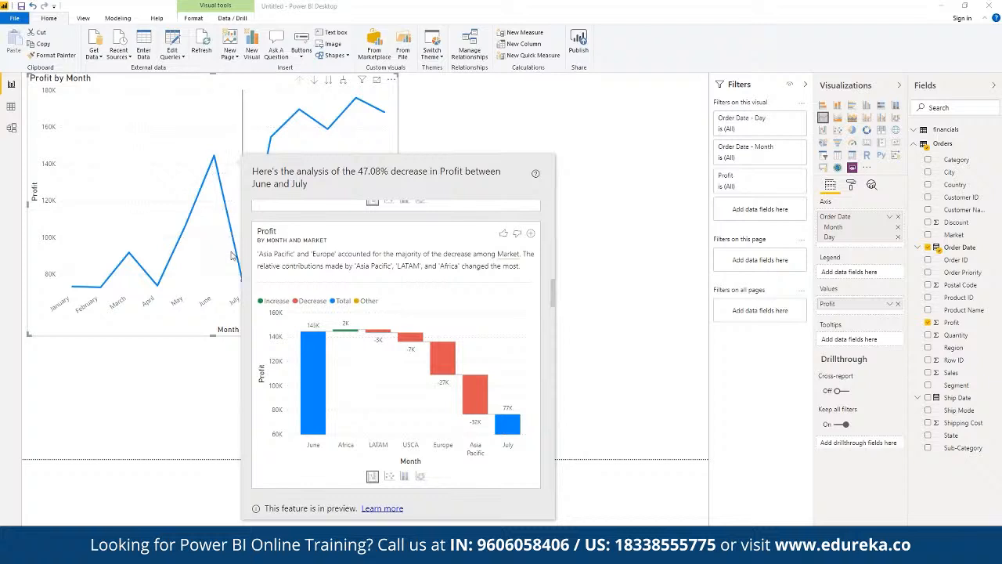
{"action": "mouse_move", "coordinate": [232, 256]}
{"action": "scroll", "coordinate": [457, 365], "scroll_direction": "down", "scroll_amount": 5}
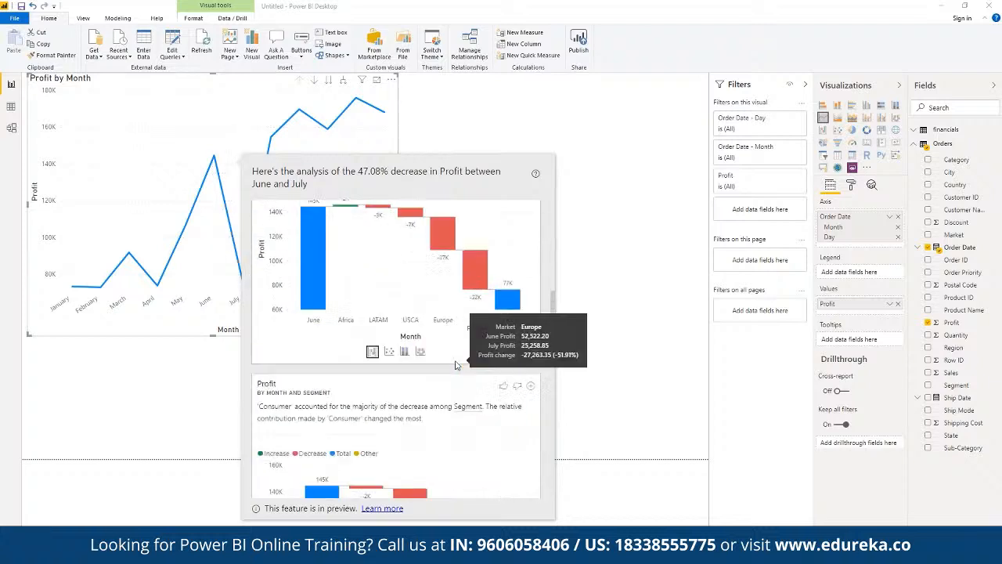
{"action": "scroll", "coordinate": [456, 365], "scroll_direction": "down", "scroll_amount": 2}
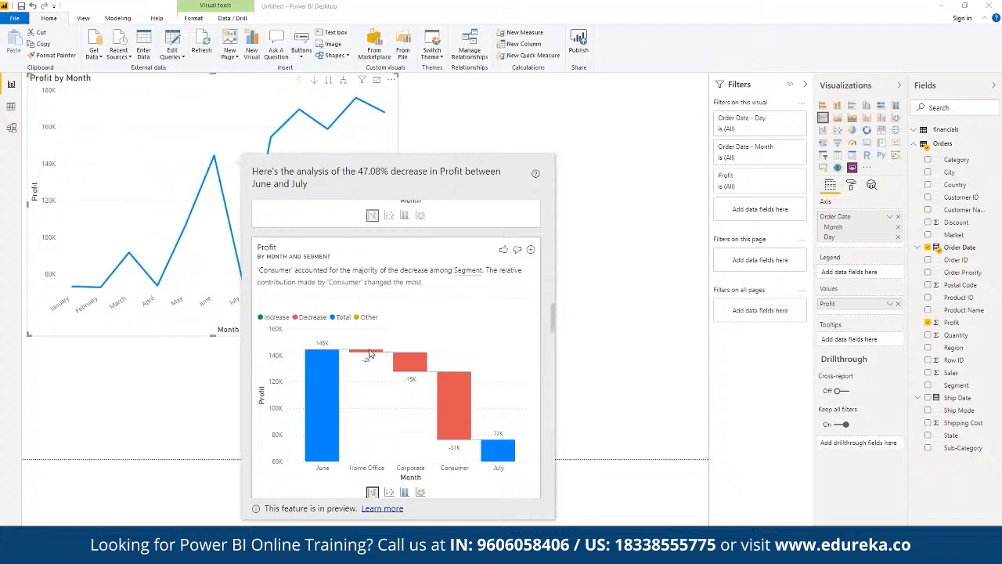
{"action": "mouse_move", "coordinate": [360, 356]}
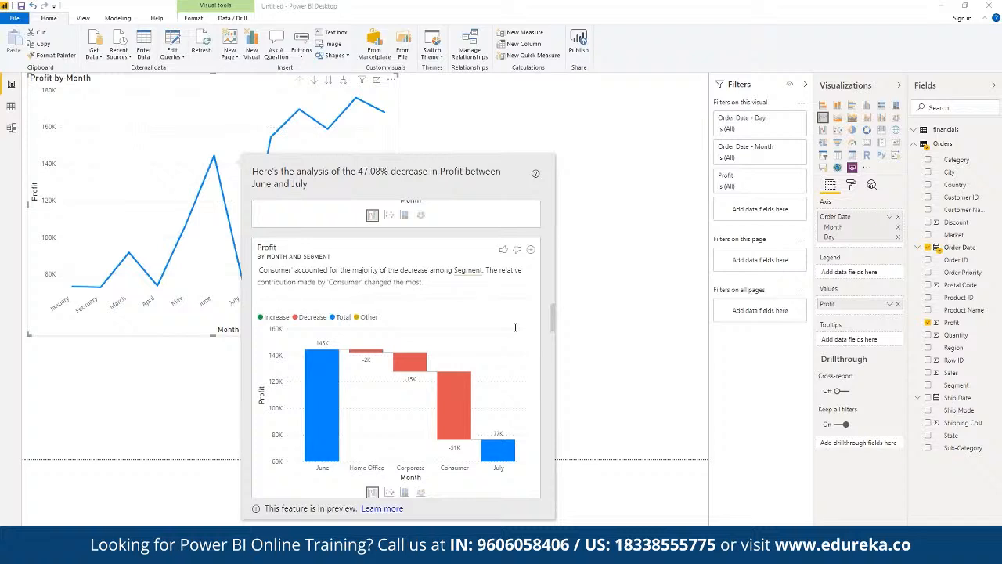
{"action": "scroll", "coordinate": [392, 433], "scroll_direction": "down", "scroll_amount": 3}
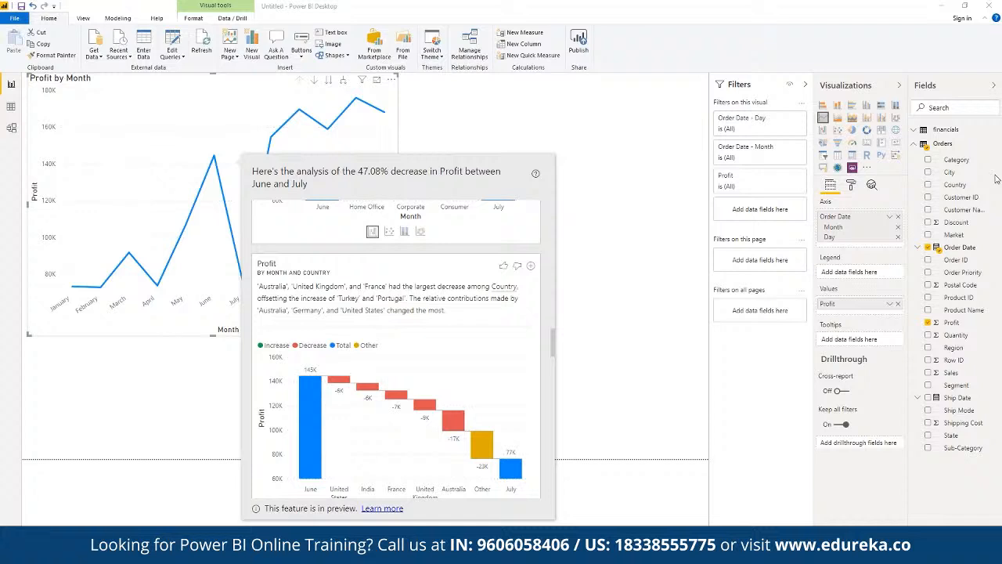
{"action": "scroll", "coordinate": [458, 361], "scroll_direction": "down", "scroll_amount": 8}
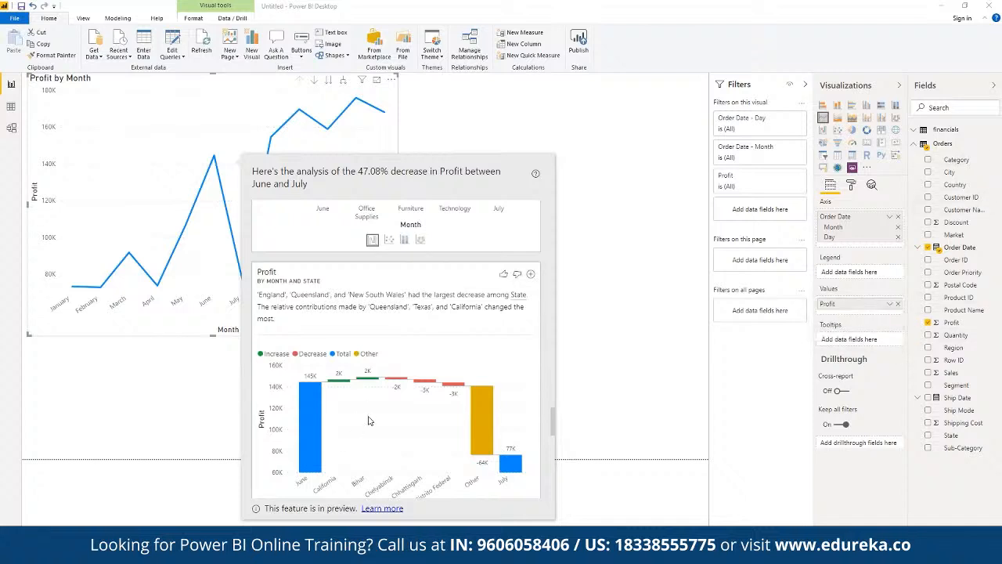
{"action": "scroll", "coordinate": [367, 417], "scroll_direction": "down", "scroll_amount": 3}
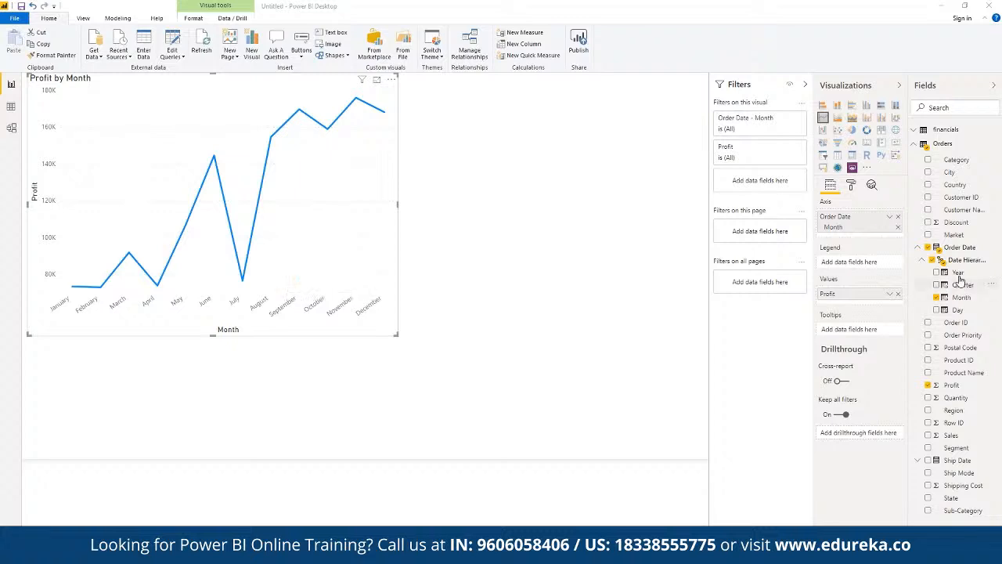
- Keep only Month on the profit line chart's axis and add the Order Date Year as its legend
{"action": "left_click_drag", "start_coordinate": [956, 273], "coordinate": [855, 268]}
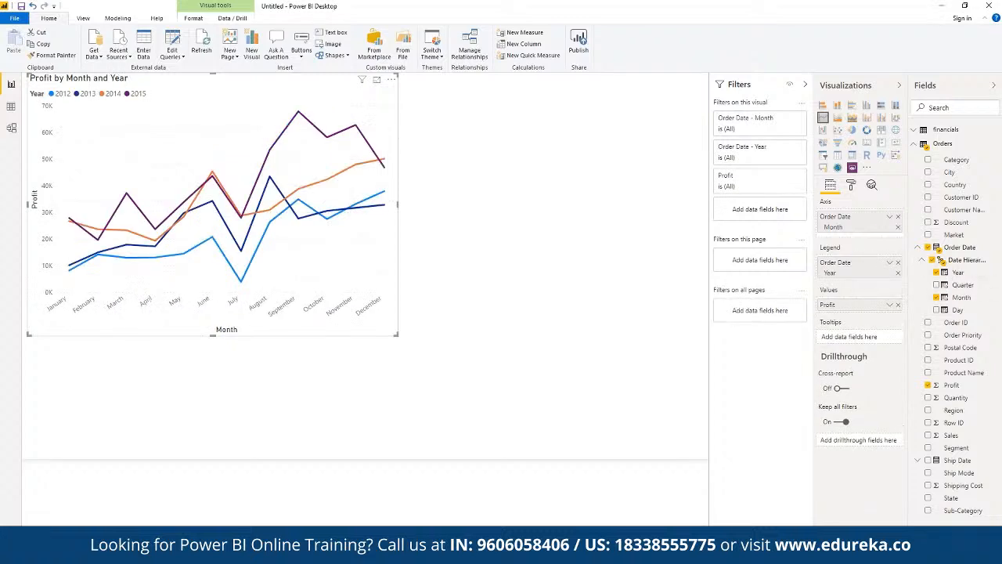
{"action": "mouse_move", "coordinate": [109, 243]}
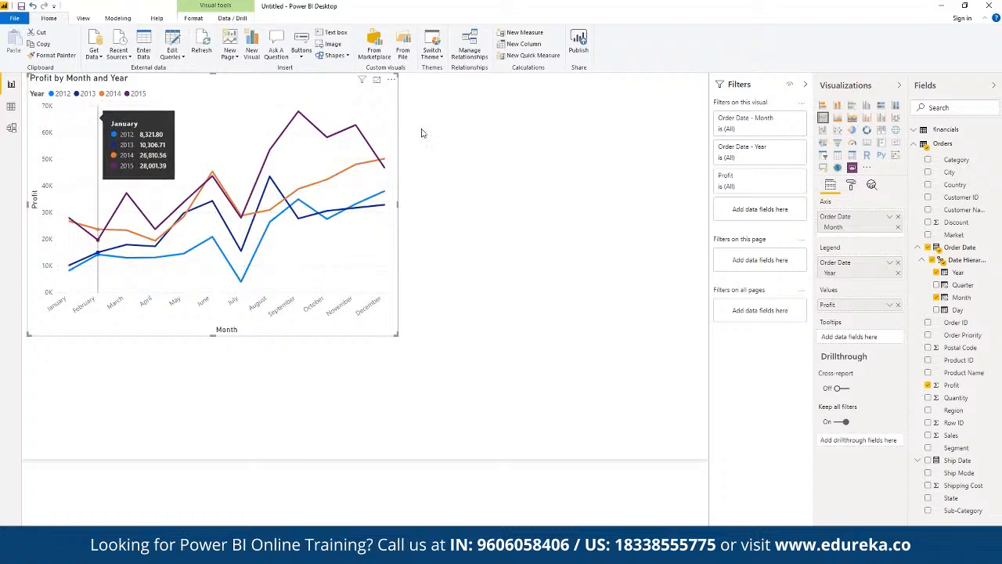
- Try the area and stacked area chart types on the profit visual
{"action": "left_click", "coordinate": [837, 119]}
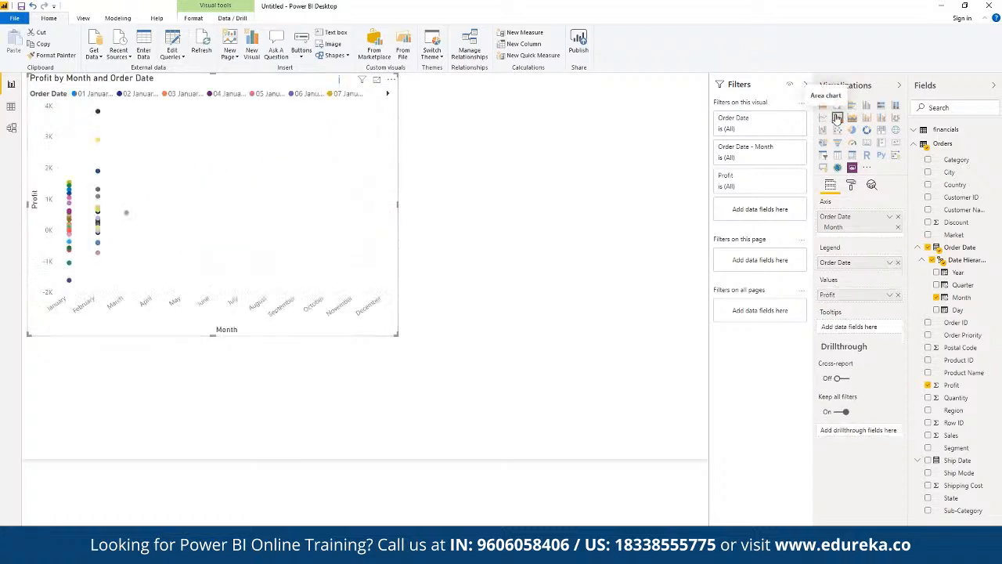
{"action": "left_click", "coordinate": [852, 118]}
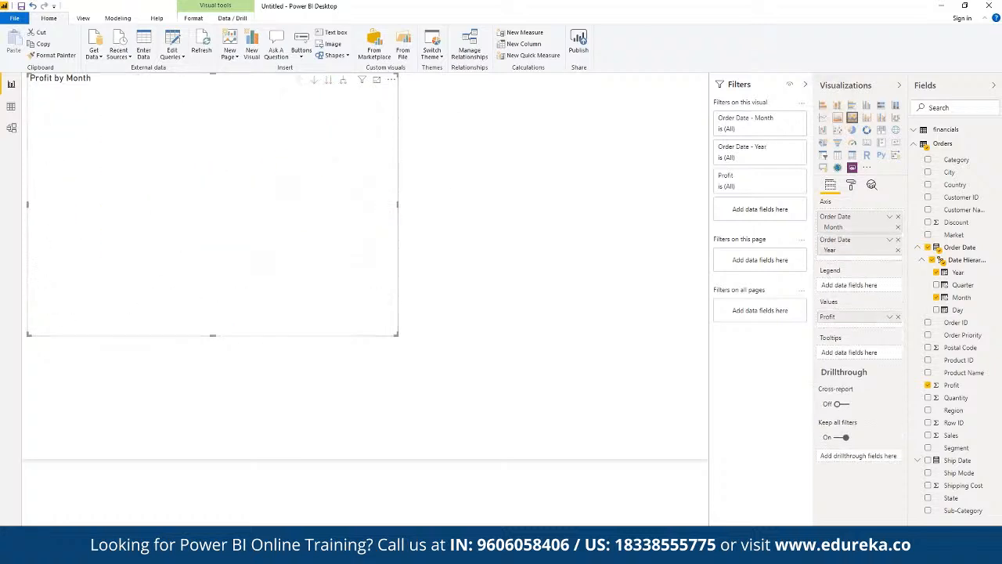
{"action": "left_click", "coordinate": [823, 118]}
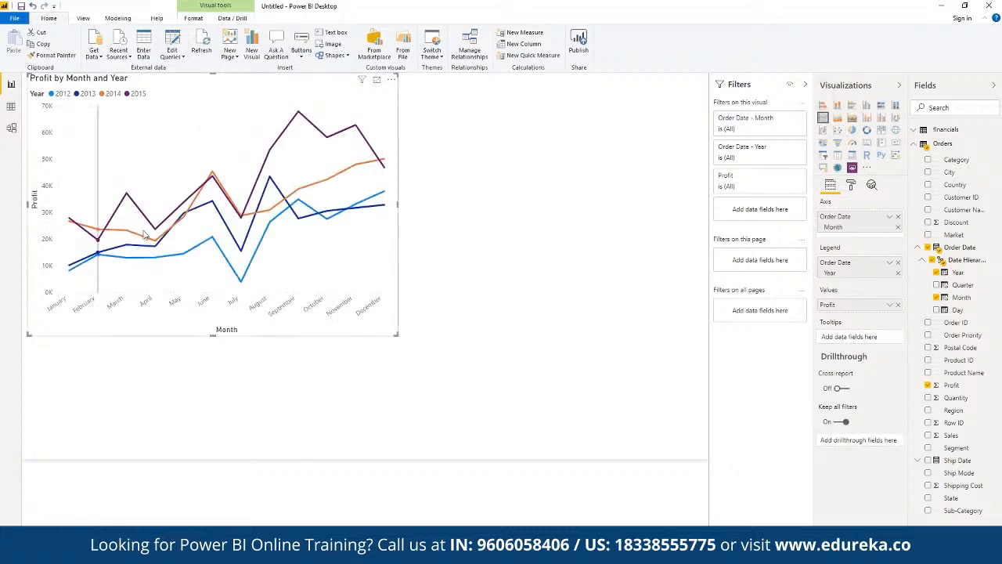
{"action": "mouse_move", "coordinate": [341, 205]}
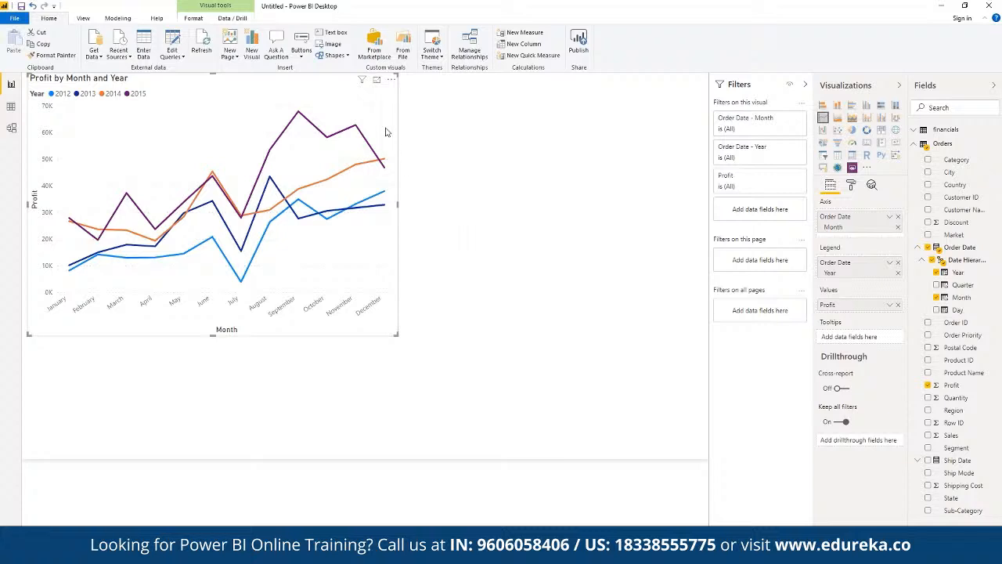
{"action": "mouse_move", "coordinate": [383, 135]}
{"action": "mouse_move", "coordinate": [166, 270]}
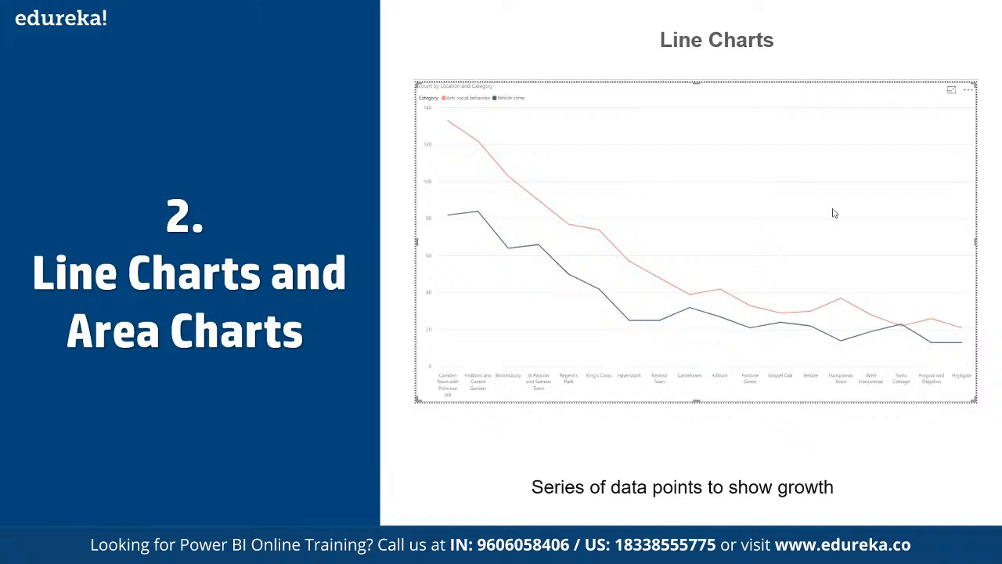
{"action": "left_click", "coordinate": [994, 177]}
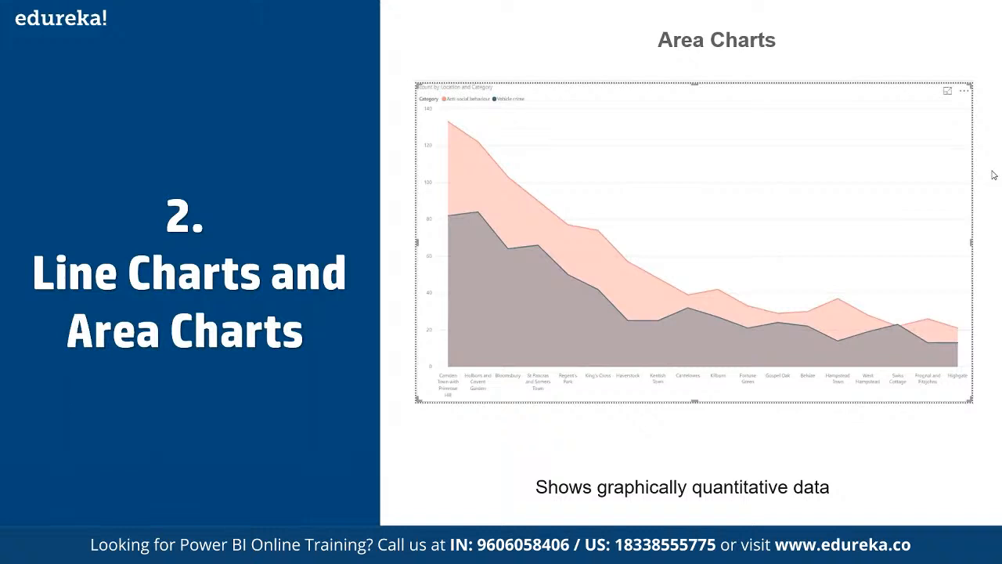
{"action": "left_click", "coordinate": [994, 176]}
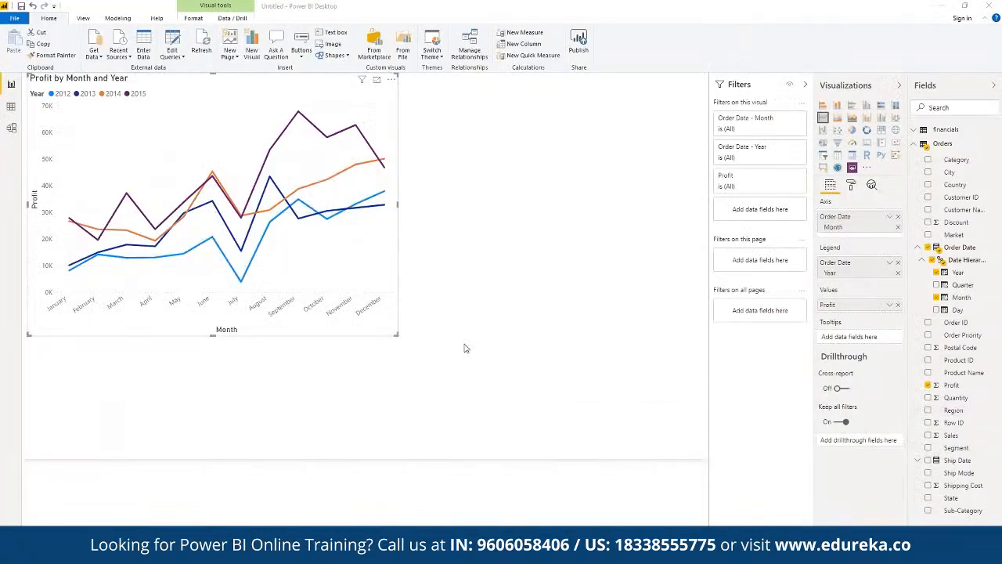
{"action": "left_click", "coordinate": [468, 349]}
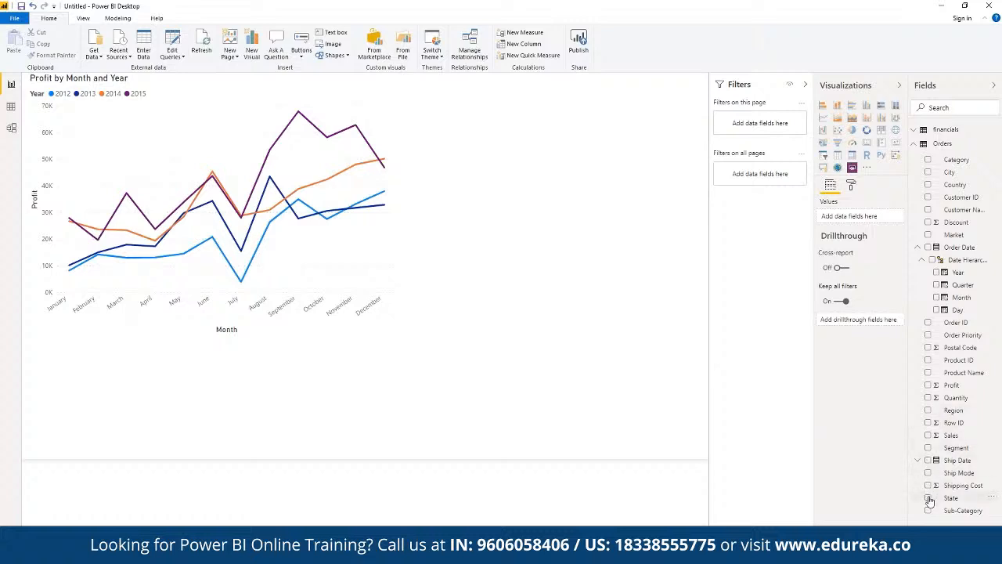
- Create a pie chart of Sales by Category from the Orders table
{"action": "left_click", "coordinate": [928, 160]}
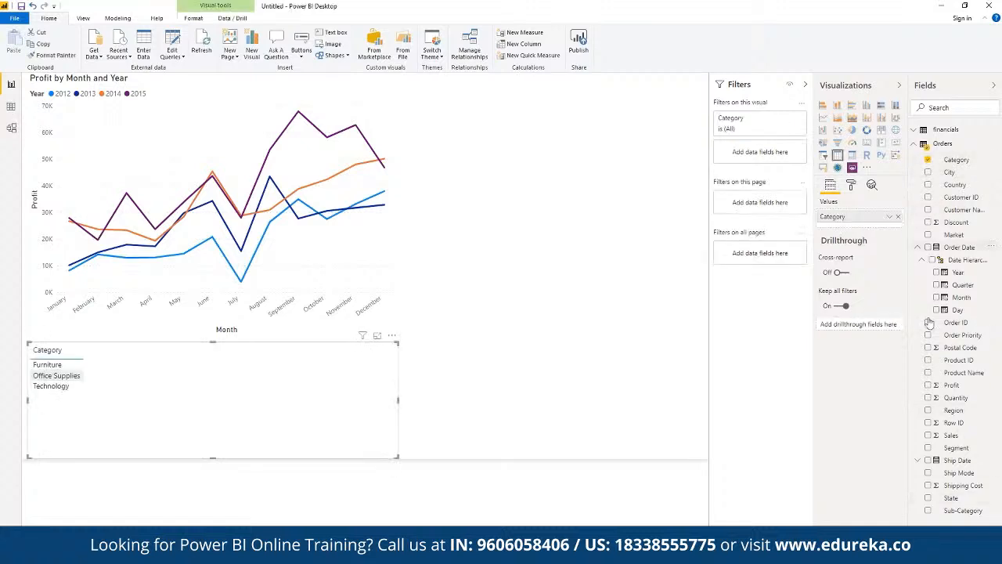
{"action": "left_click", "coordinate": [928, 435]}
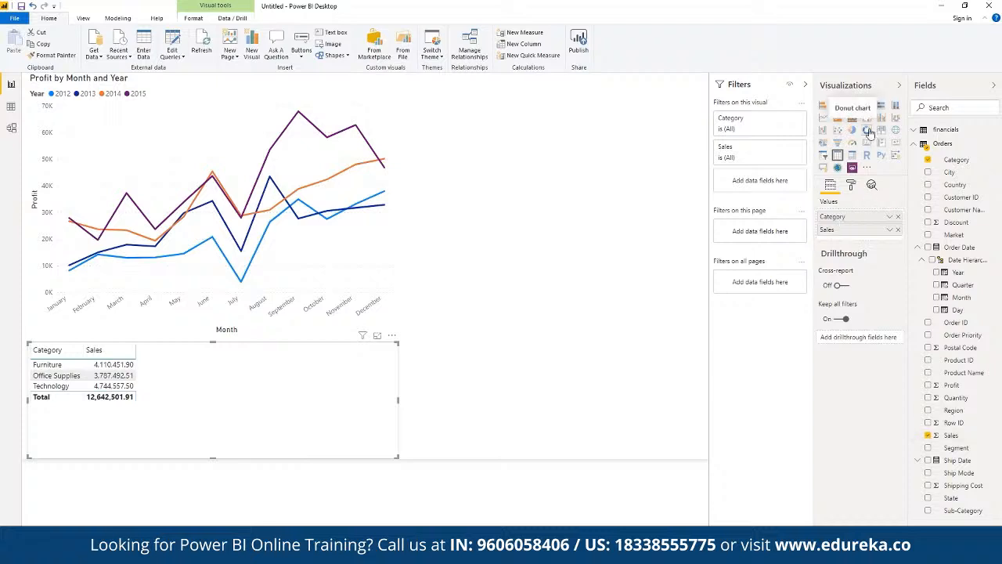
{"action": "left_click", "coordinate": [852, 130]}
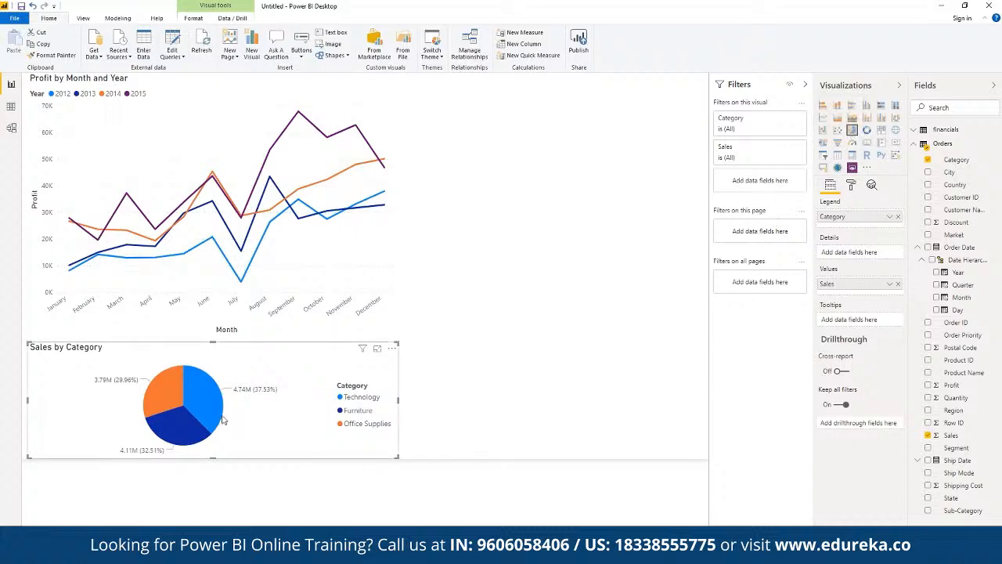
- Place the Sales by Category pie chart beside the profit line chart and enlarge it to match the line chart's height
{"action": "left_click_drag", "start_coordinate": [37, 420], "coordinate": [397, 168]}
{"action": "left_click", "coordinate": [516, 249]}
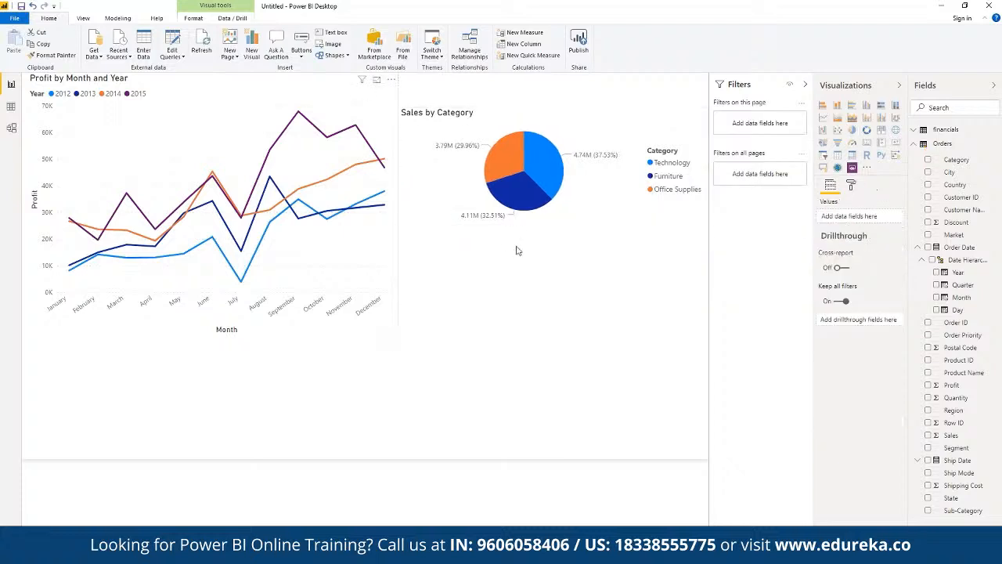
{"action": "left_click", "coordinate": [568, 217]}
{"action": "left_click_drag", "start_coordinate": [558, 227], "coordinate": [551, 342]}
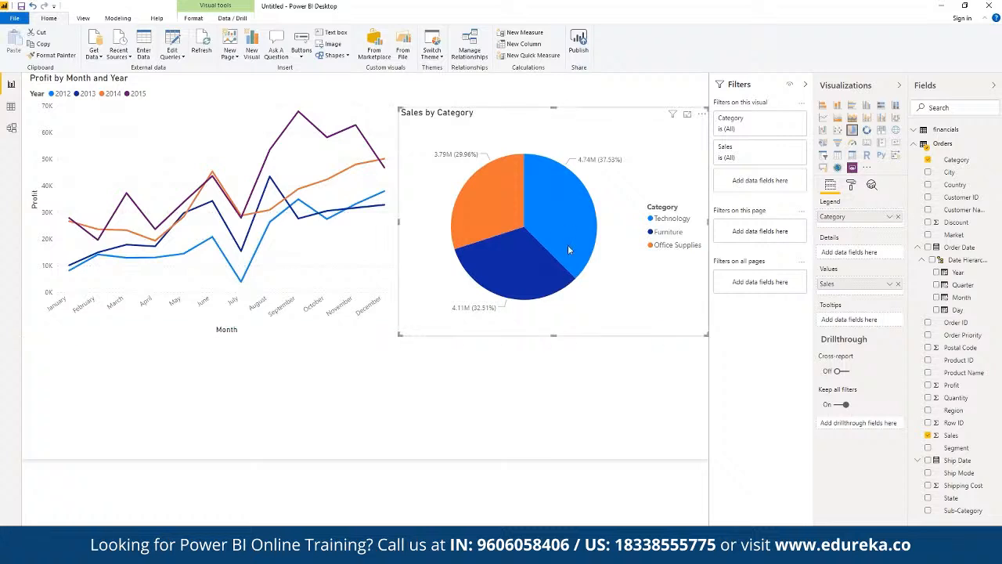
{"action": "left_click_drag", "start_coordinate": [567, 244], "coordinate": [568, 210]}
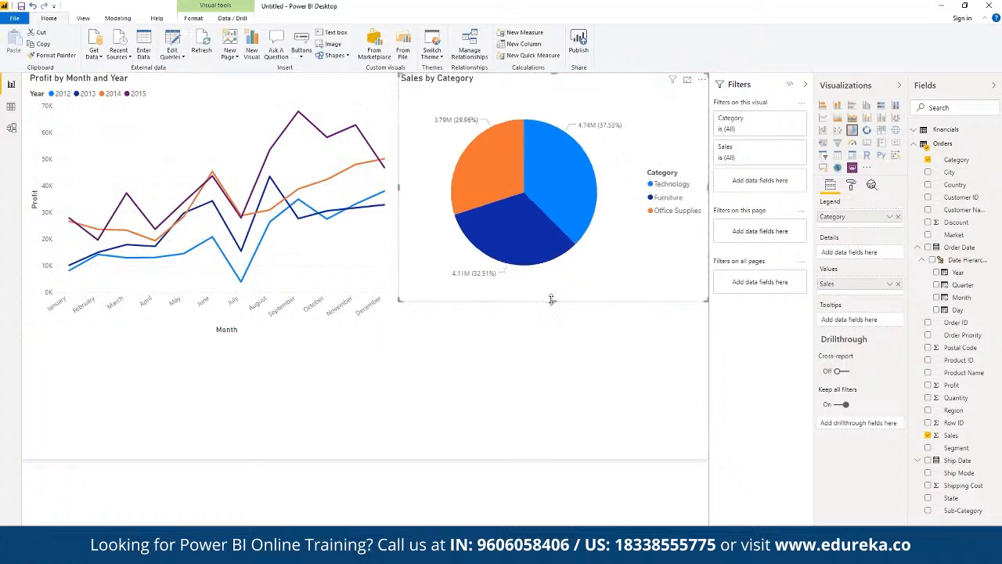
{"action": "left_click_drag", "start_coordinate": [552, 299], "coordinate": [550, 336]}
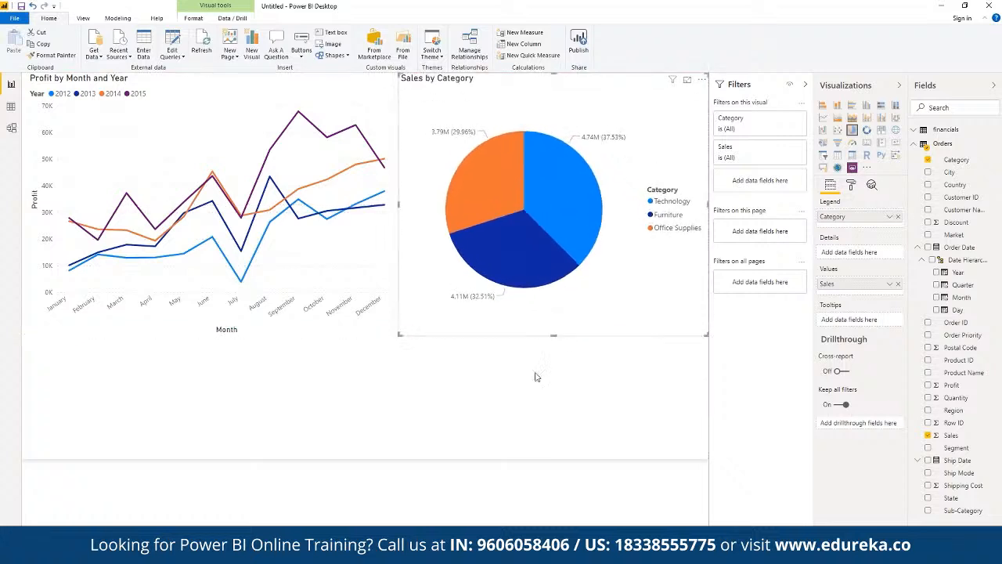
{"action": "left_click", "coordinate": [538, 374]}
- Inspect the pie slices' values, cross-filter the profit line chart by the Technology slice, and clear that selection
{"action": "mouse_move", "coordinate": [541, 188]}
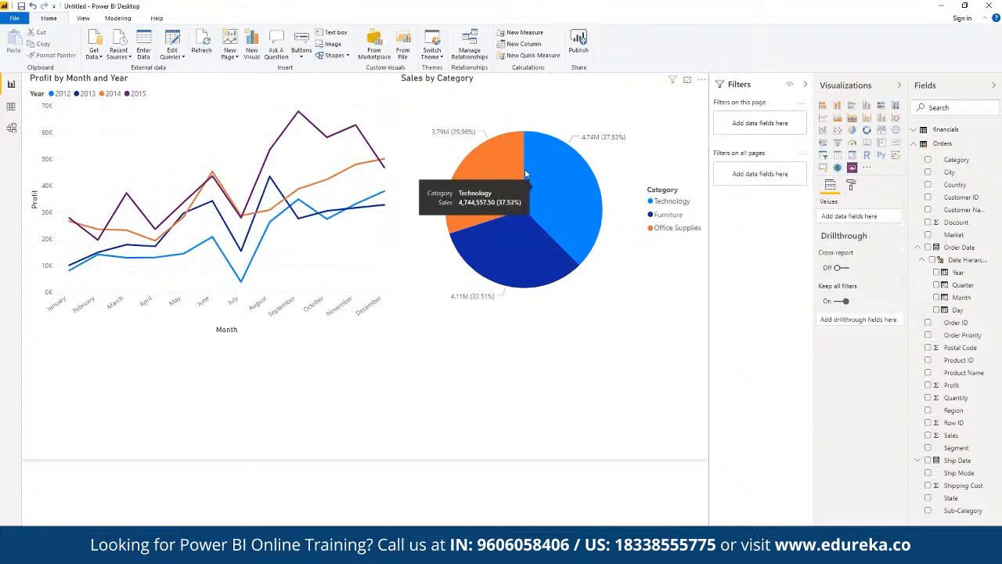
{"action": "mouse_move", "coordinate": [523, 253]}
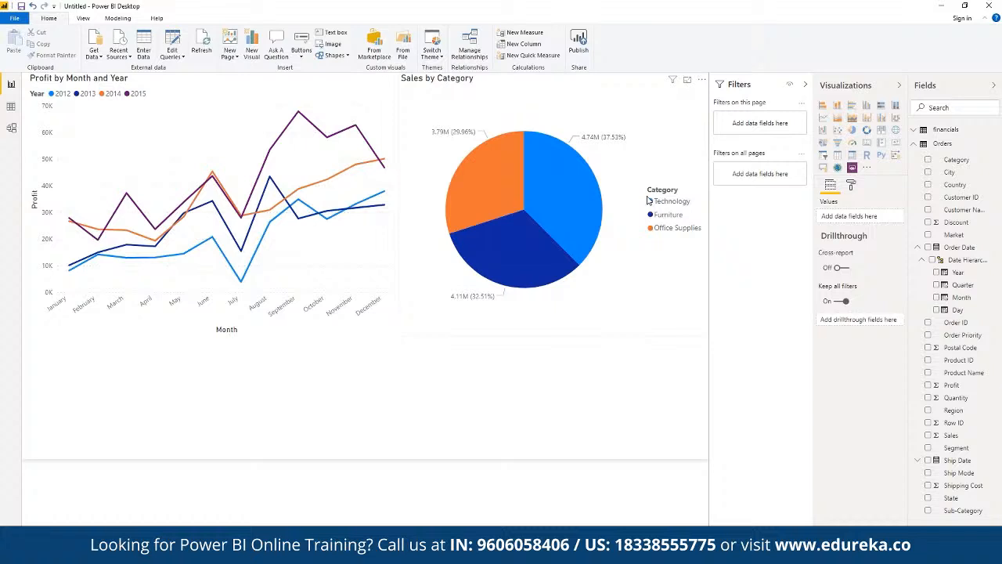
{"action": "left_click", "coordinate": [579, 216]}
{"action": "left_click", "coordinate": [560, 379]}
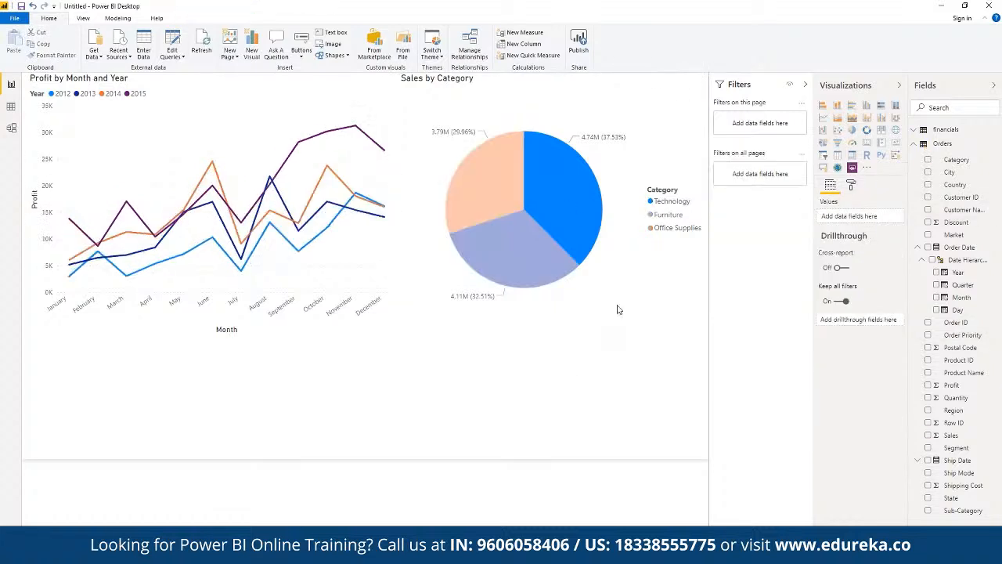
{"action": "left_click", "coordinate": [653, 293]}
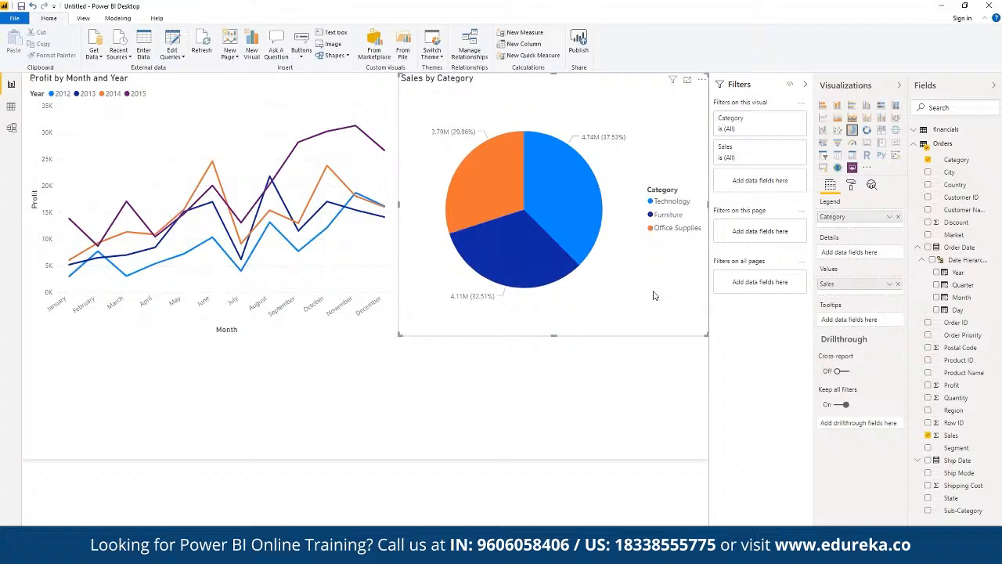
- Review the formatting options of the Sales by Category pie chart and deselect the chart
{"action": "left_click", "coordinate": [853, 186]}
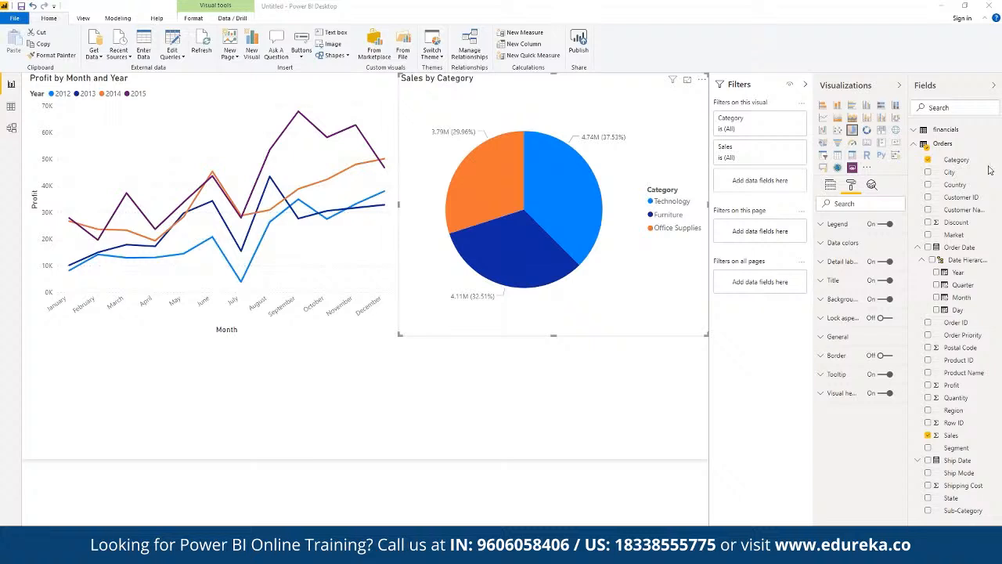
{"action": "left_click", "coordinate": [838, 298]}
{"action": "left_click", "coordinate": [239, 477]}
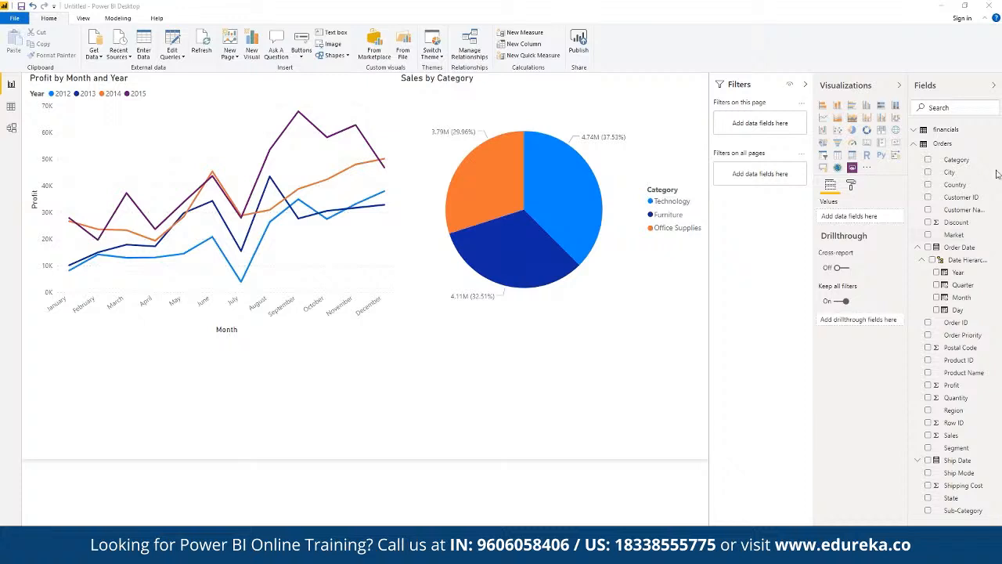
- Build a map visual of Profit by City from the Orders table and enlarge it to fill the whole page
{"action": "left_click", "coordinate": [950, 172]}
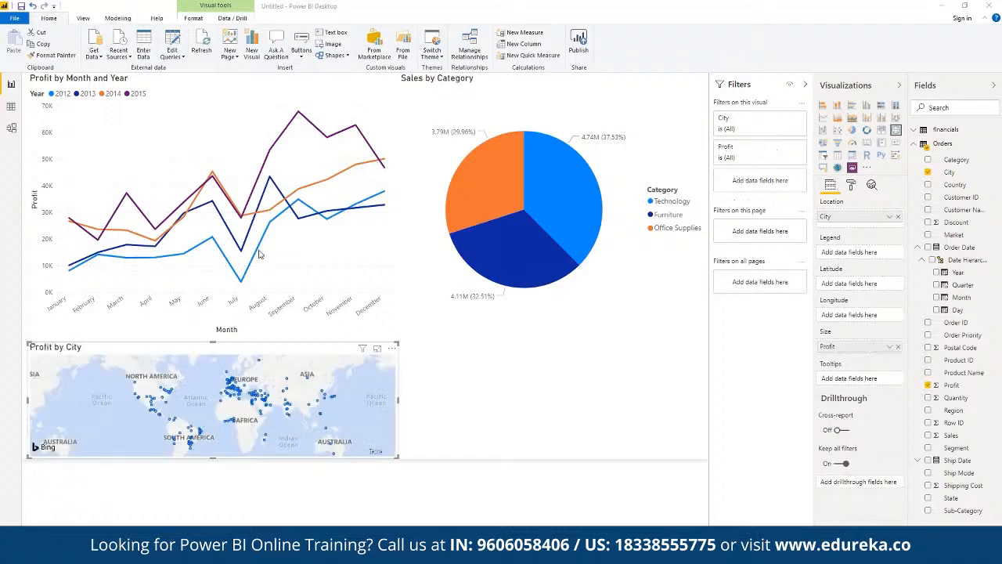
{"action": "left_click", "coordinate": [353, 287]}
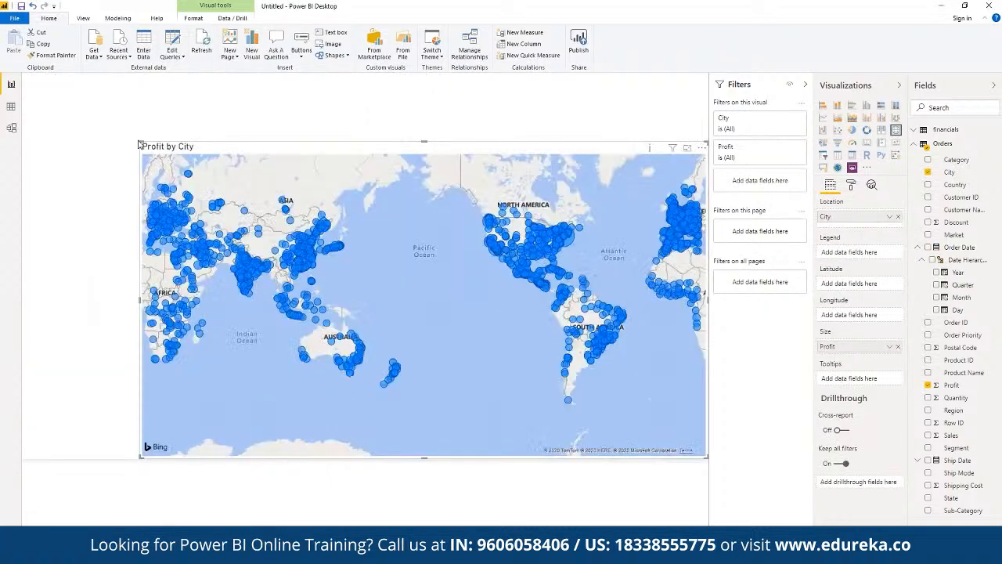
{"action": "left_click_drag", "start_coordinate": [139, 145], "coordinate": [3, 47]}
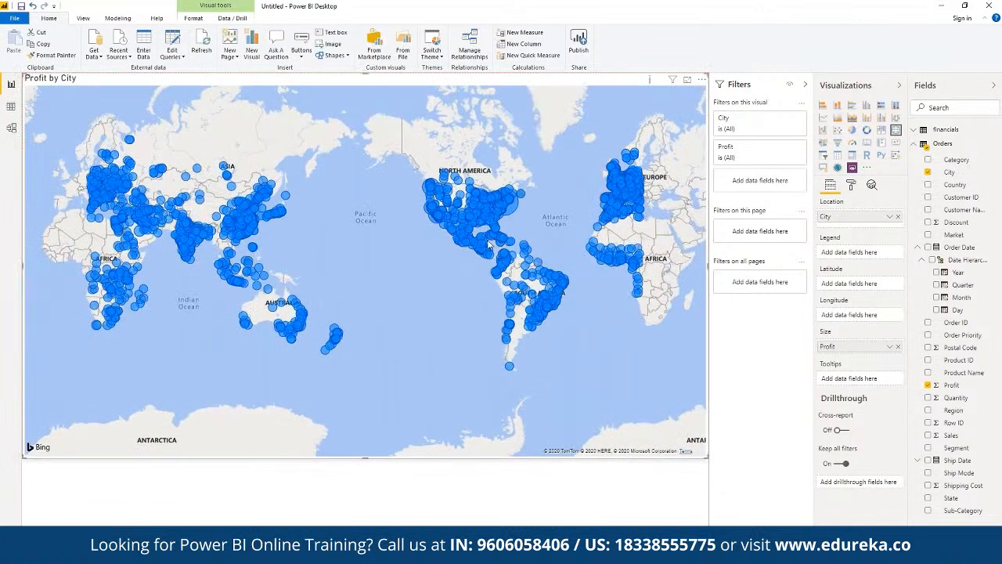
- Zoom the Profit by City map in on Europe, Africa and Asia, and open the City location field's options
{"action": "mouse_move", "coordinate": [507, 238]}
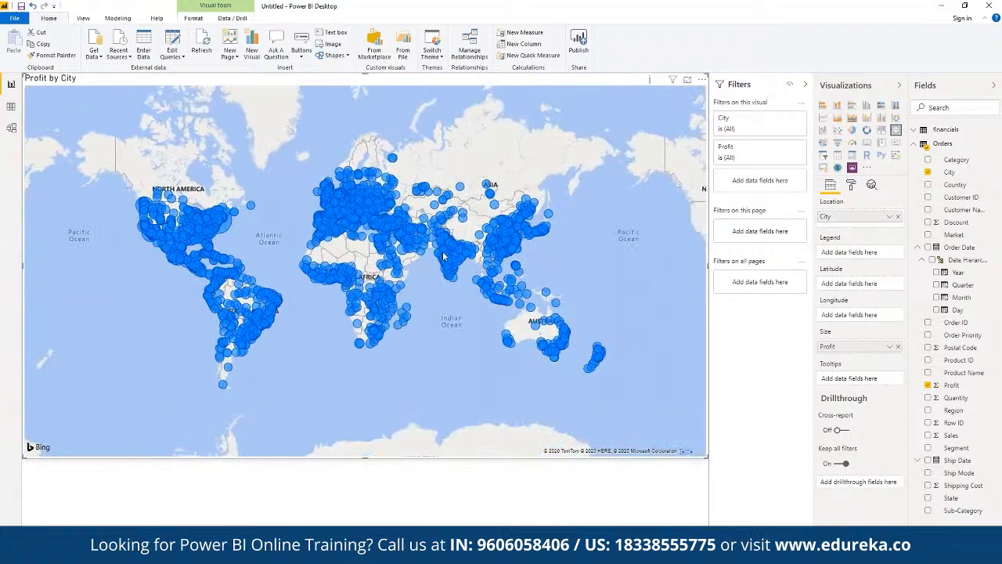
{"action": "scroll", "coordinate": [442, 254], "scroll_direction": "up", "scroll_amount": 1}
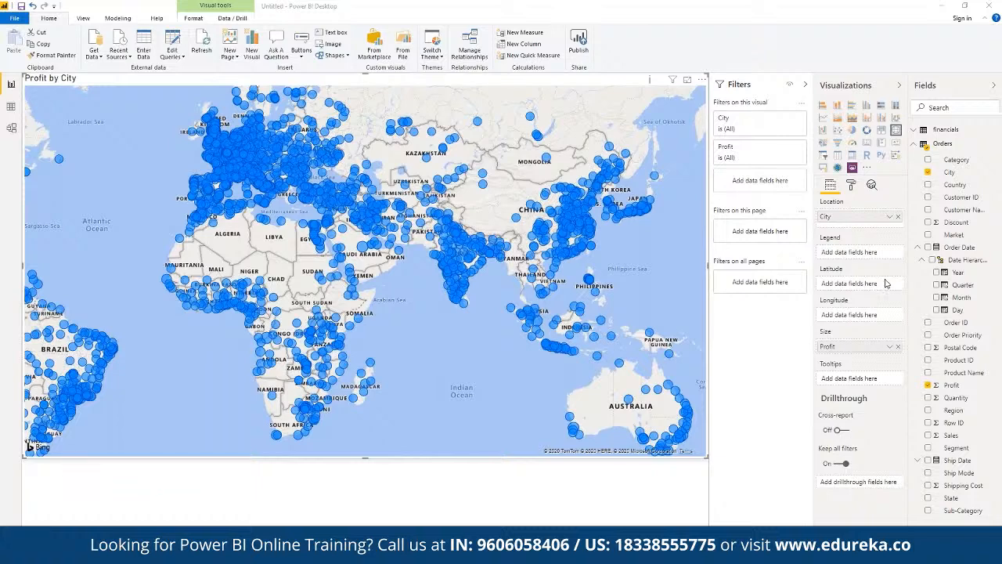
{"action": "left_click", "coordinate": [888, 218]}
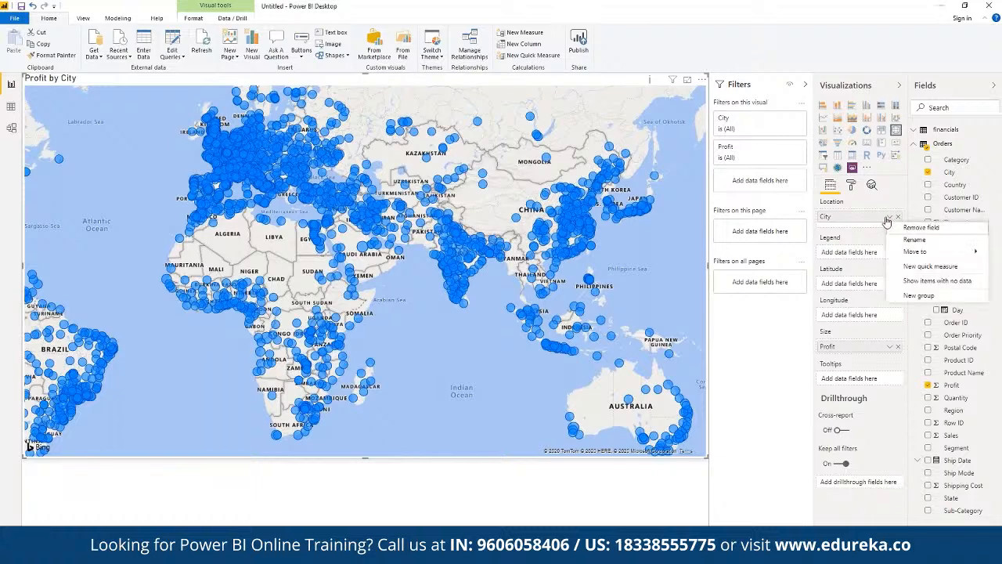